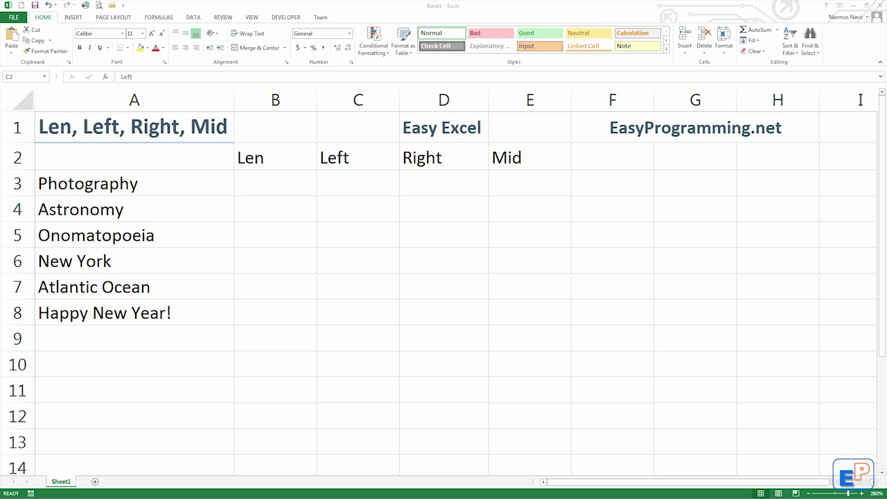
- Point out the column A words and the Len, Left, Right, Mid cells B3:E3, ending on B3
drag(97, 188, 93, 313)
click(297, 192)
click(349, 175)
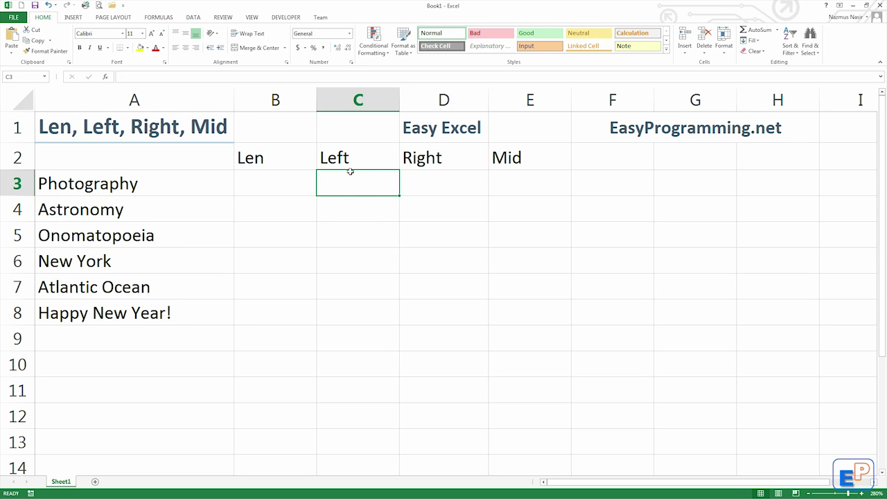
click(438, 176)
click(532, 187)
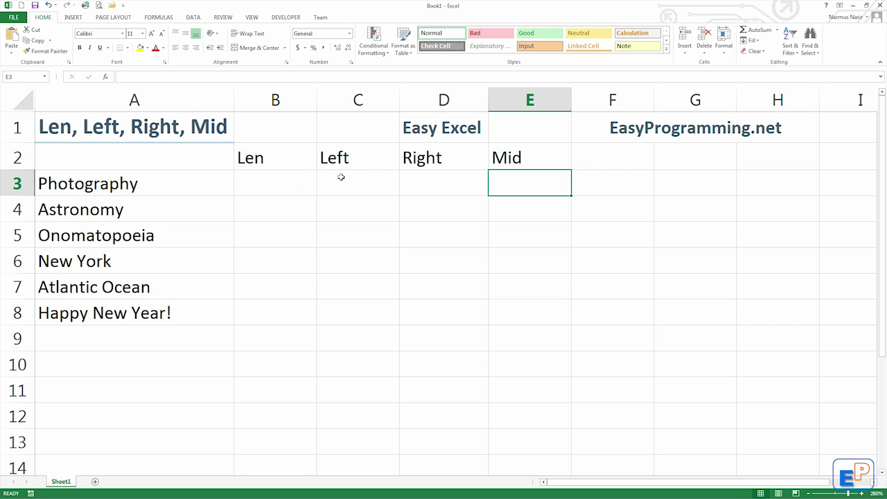
click(382, 179)
click(435, 186)
click(506, 182)
click(368, 192)
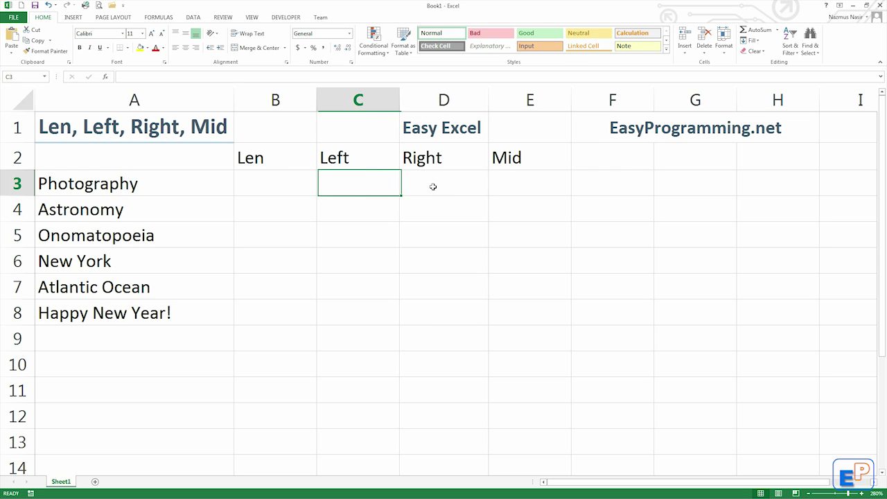
click(91, 183)
click(353, 180)
click(419, 185)
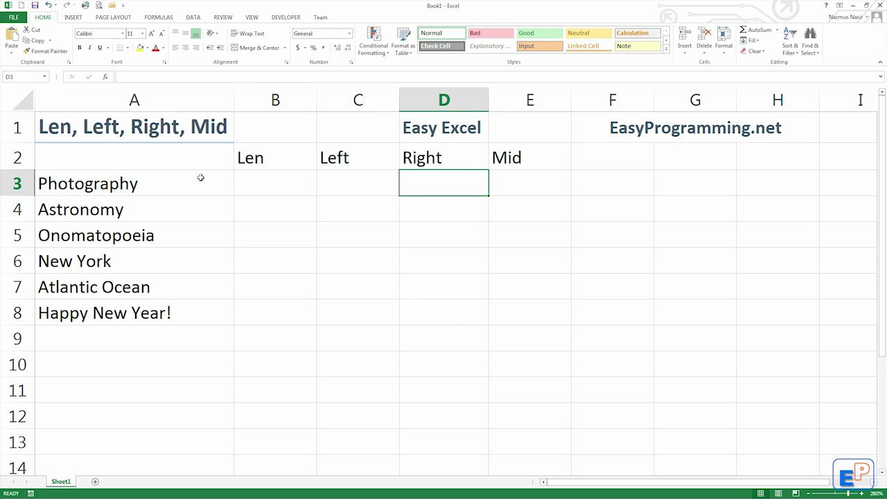
click(147, 185)
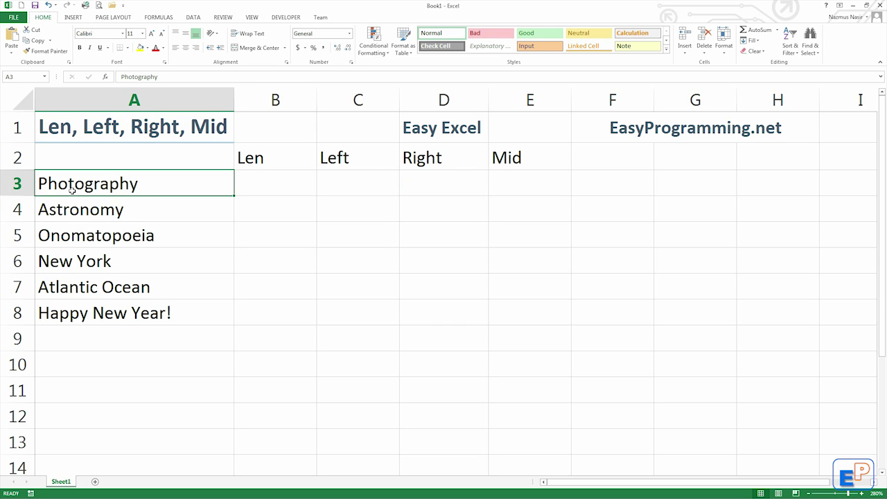
click(523, 190)
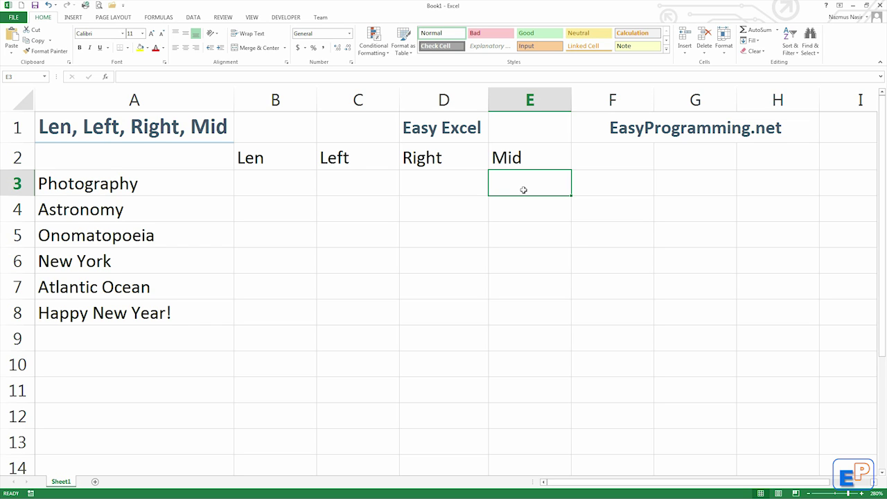
click(275, 180)
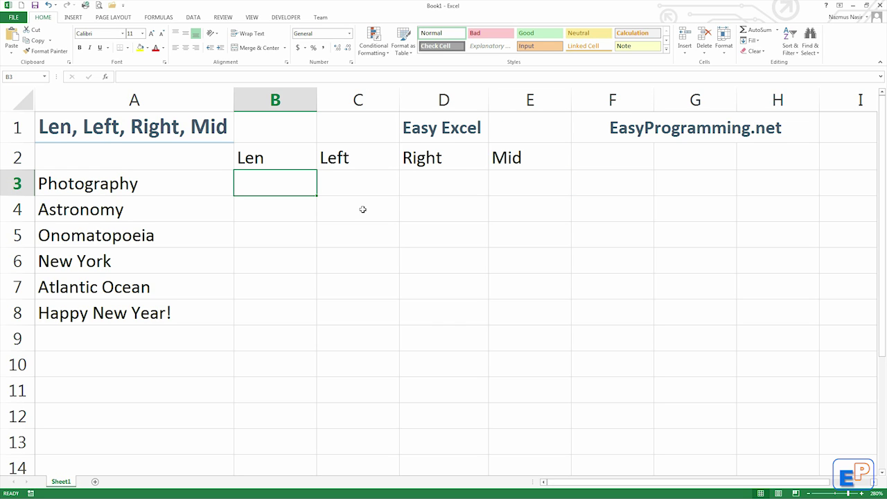
- Search More Functions for 'len' and insert LEN into B3
click(777, 33)
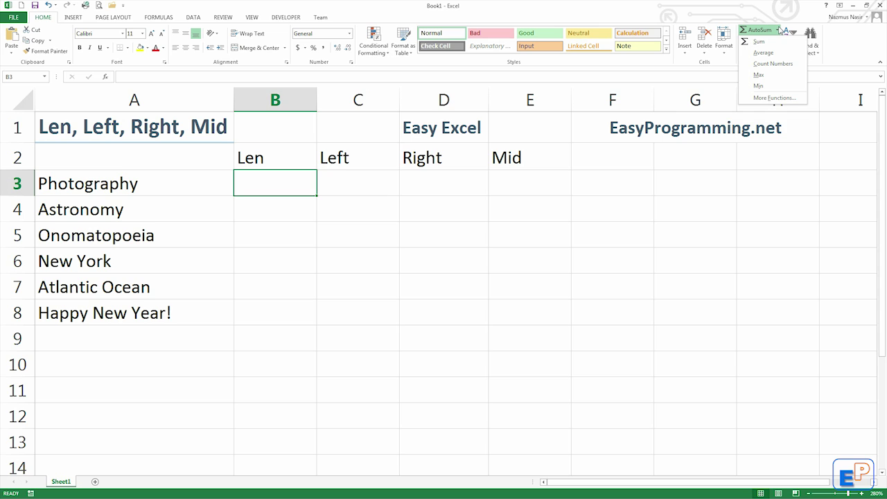
click(773, 97)
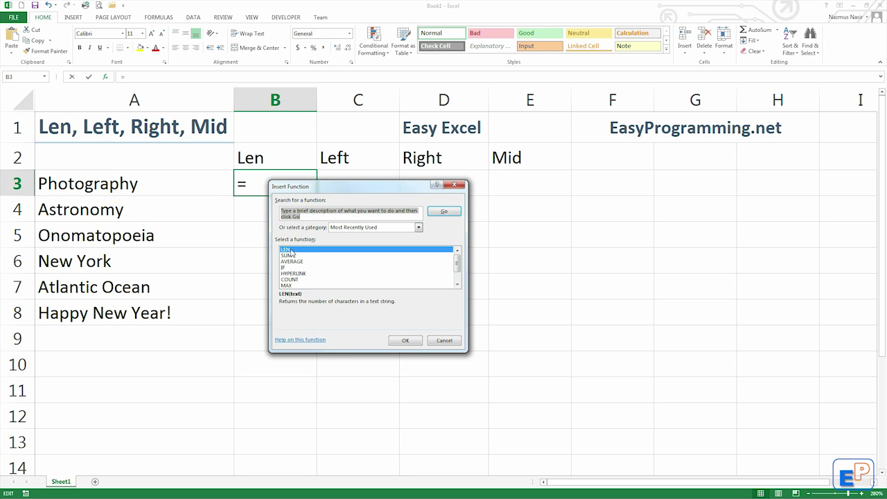
click(316, 217)
text(len)
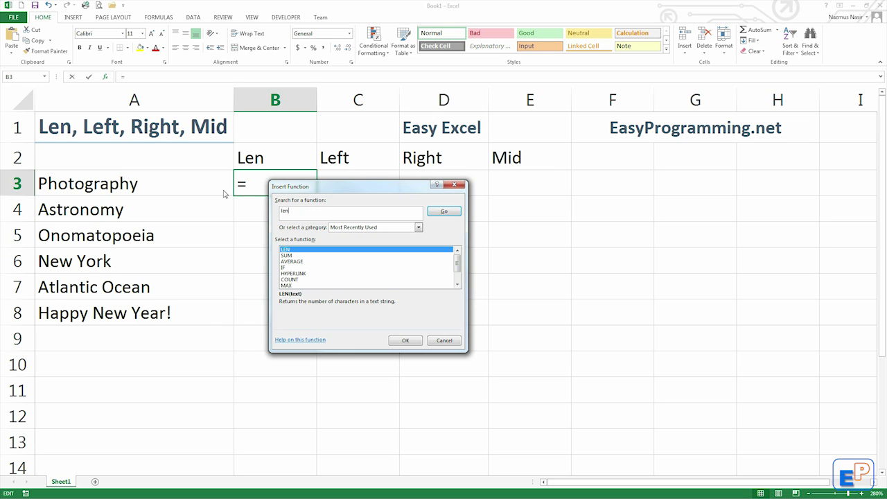
click(444, 211)
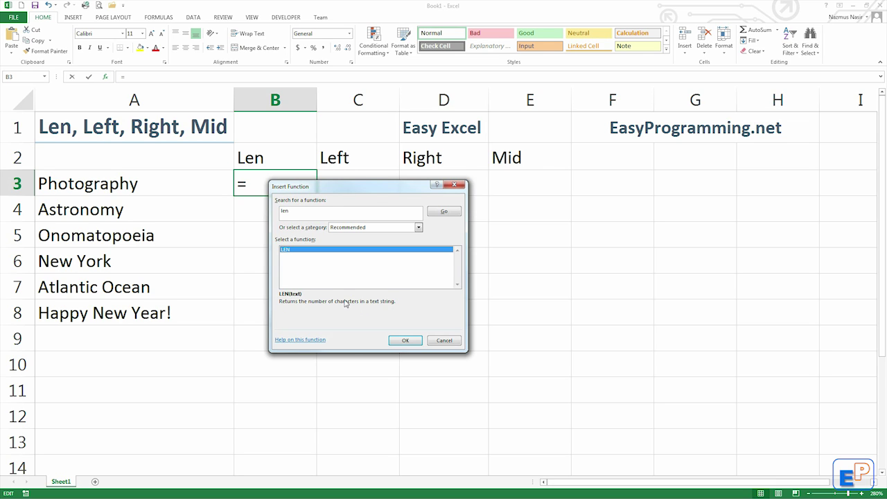
click(406, 342)
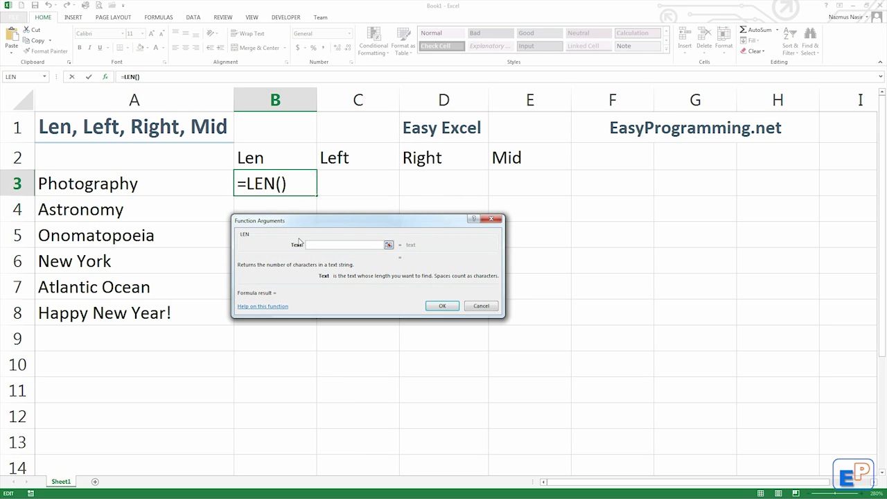
- Set LEN's text argument to A3 so B3 returns 11 for Photography
click(109, 184)
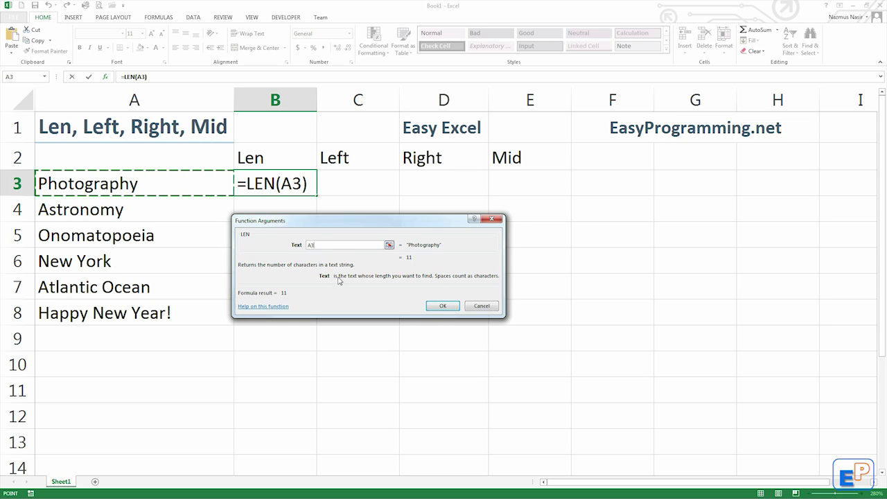
drag(334, 282, 347, 280)
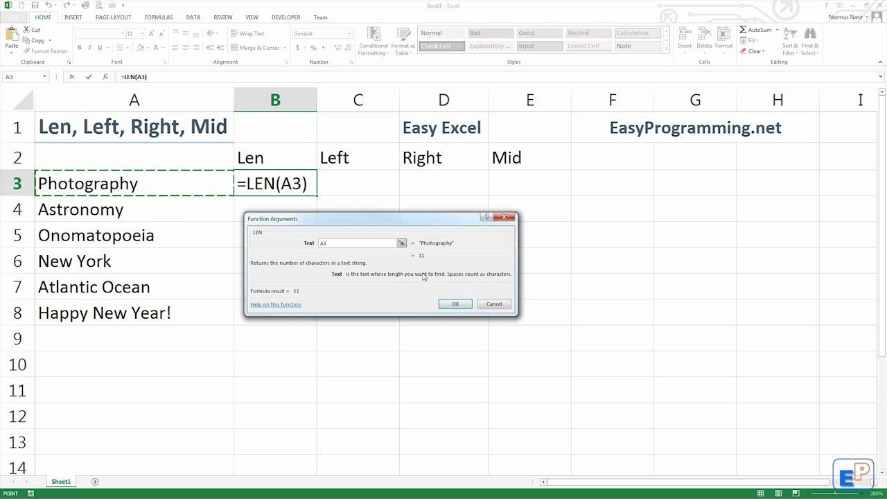
click(451, 303)
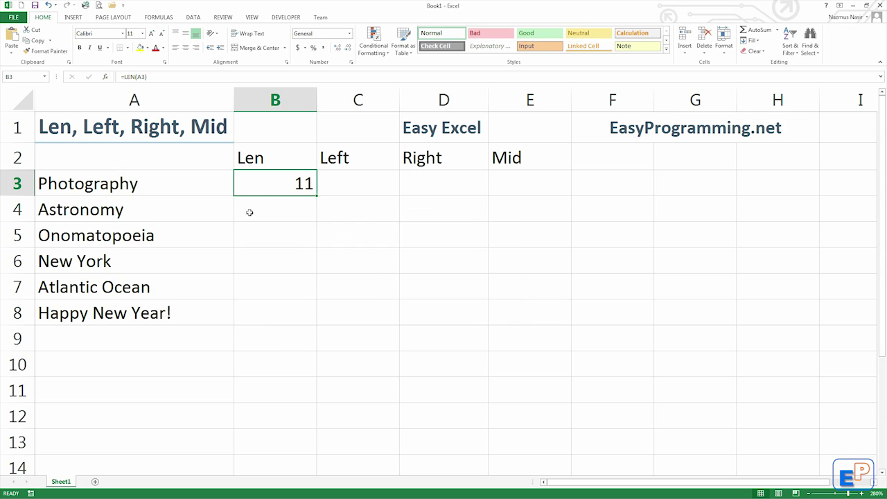
click(132, 182)
- Review B3's formula, then enter =LEN(A4) in B4
key(Right)
click(152, 77)
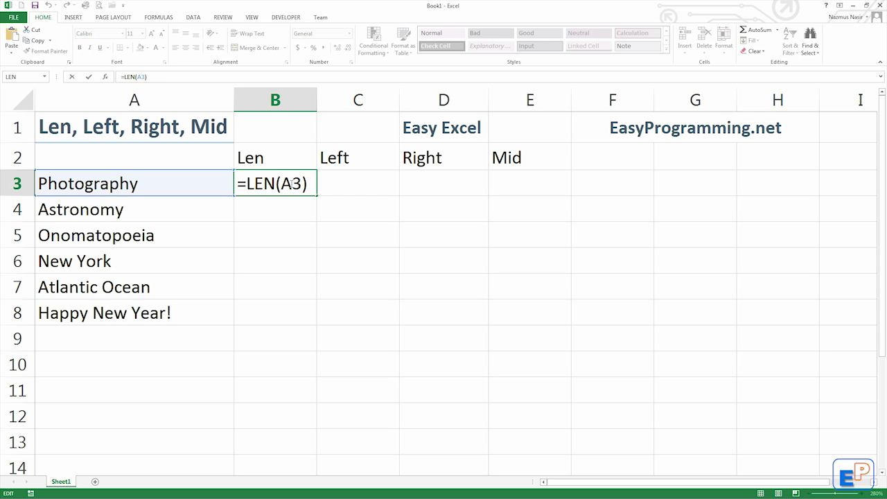
key(Return)
text(=)
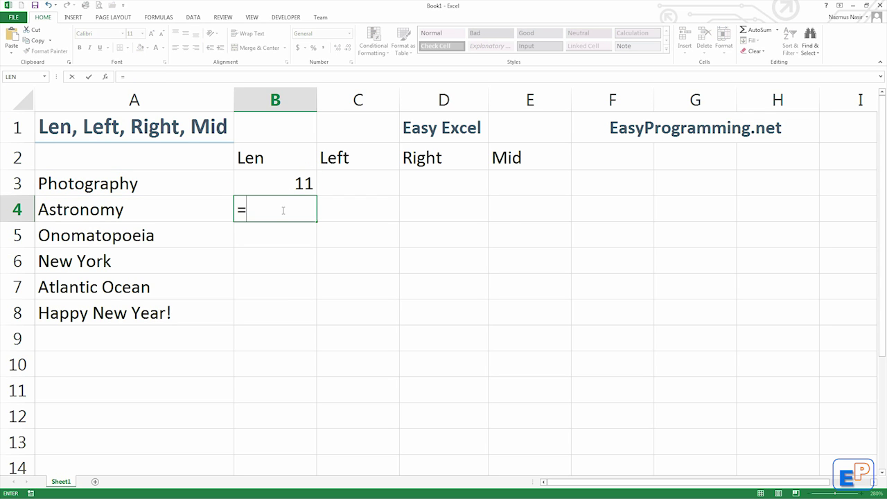
text(len)
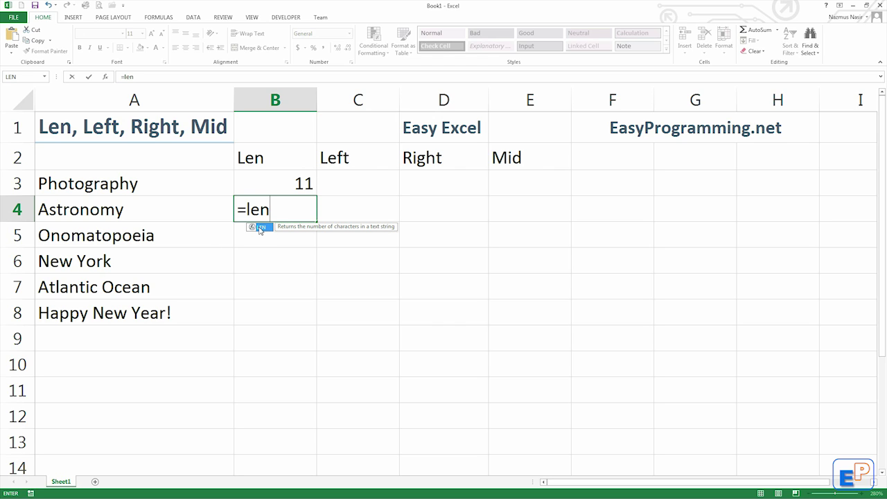
double_click(261, 228)
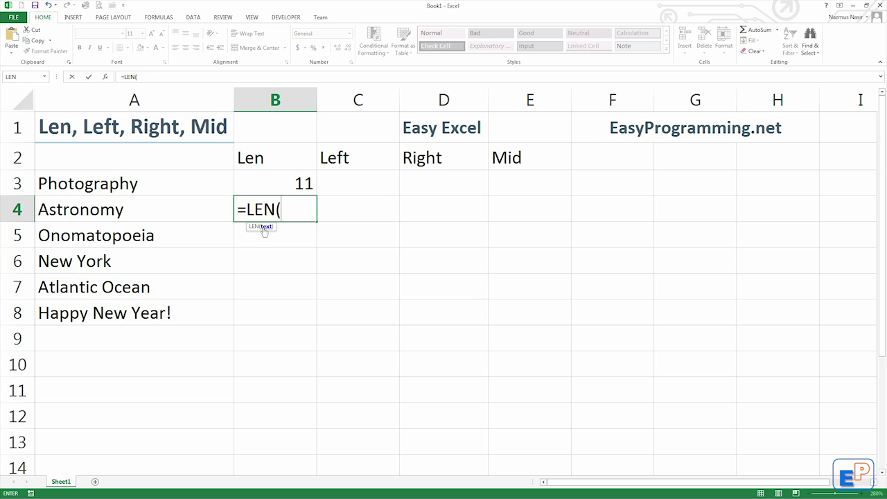
click(143, 222)
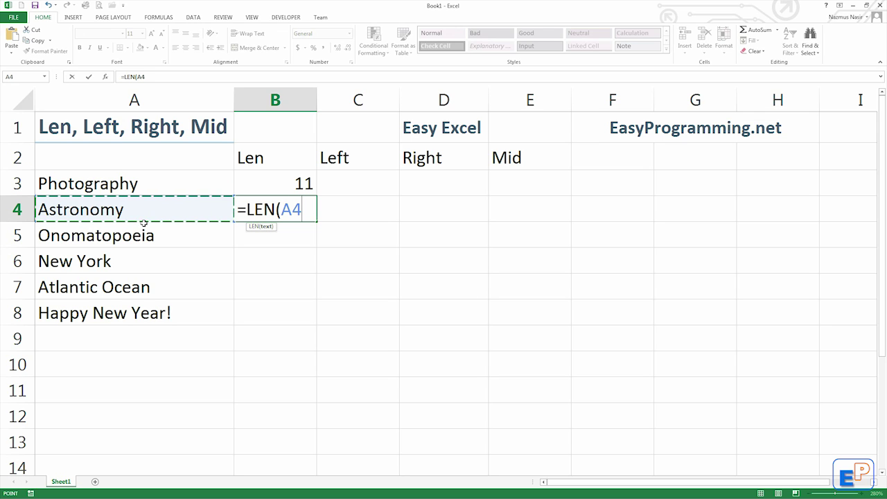
key(Return)
- Copy the LEN formula from B4 down to B8, giving 9, 12, 8, 14 and 15
click(299, 208)
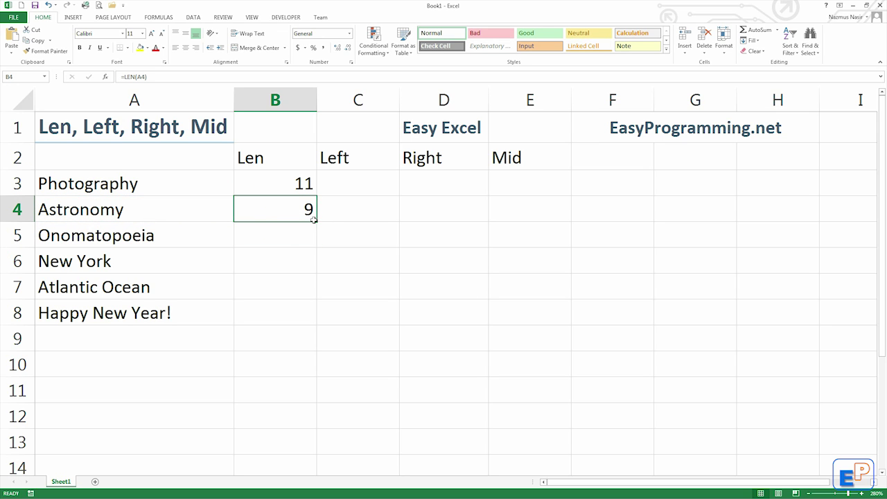
drag(179, 238, 173, 314)
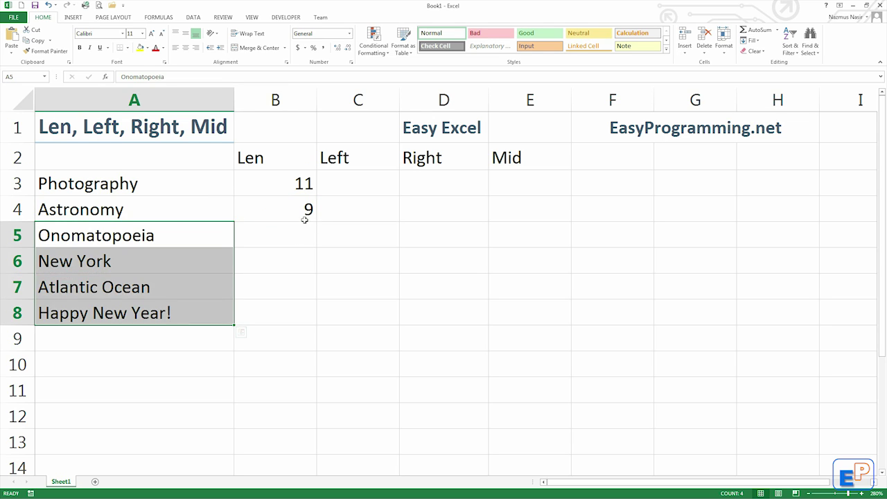
click(304, 218)
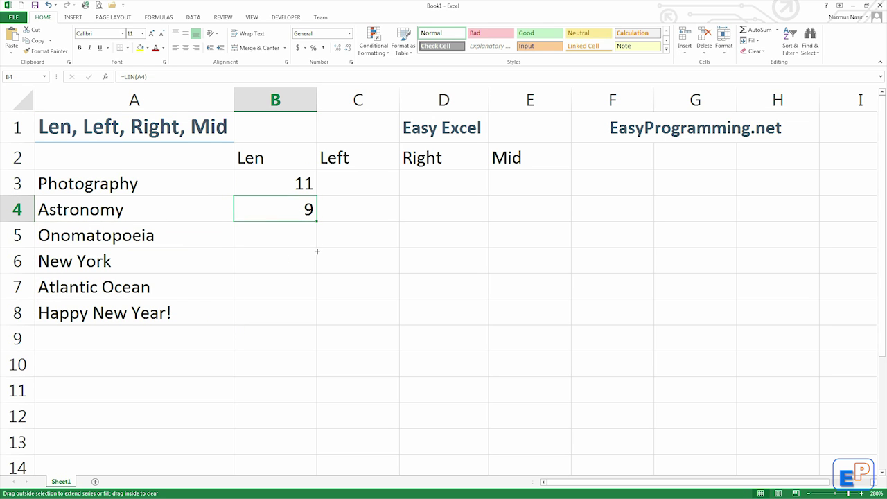
drag(317, 251, 307, 323)
click(167, 314)
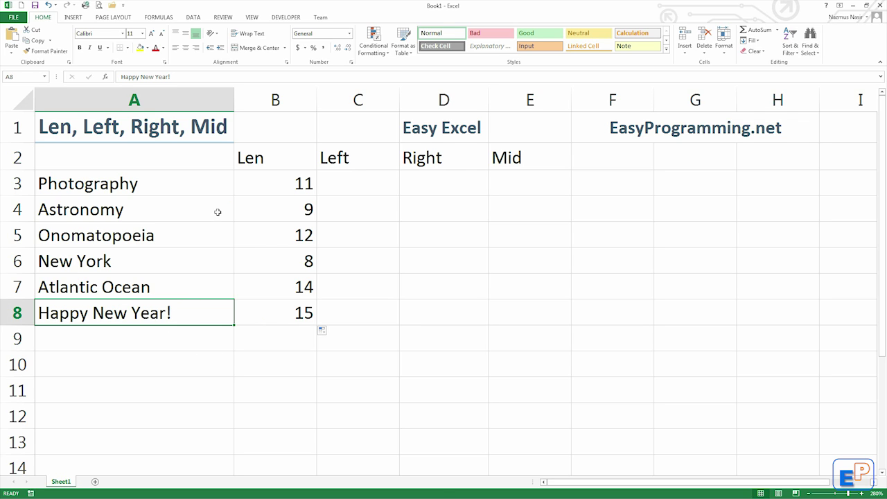
click(342, 175)
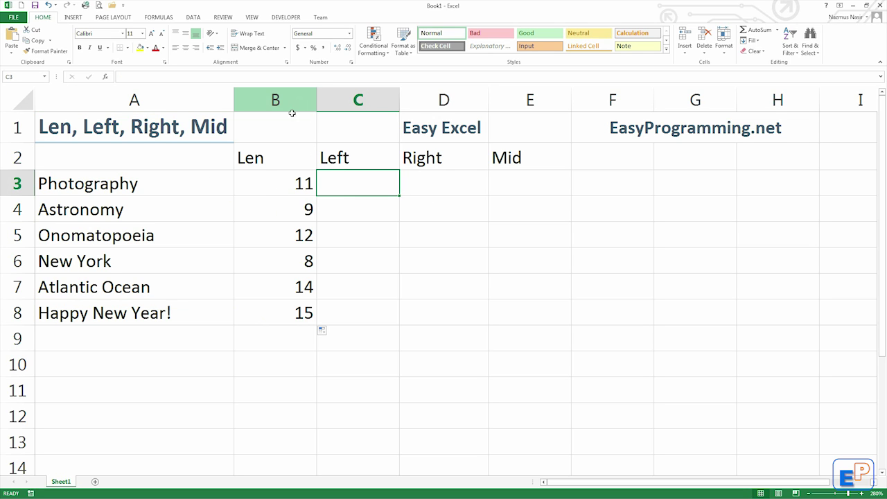
- Search More Functions for LEFT and insert it into C3
click(777, 29)
click(769, 99)
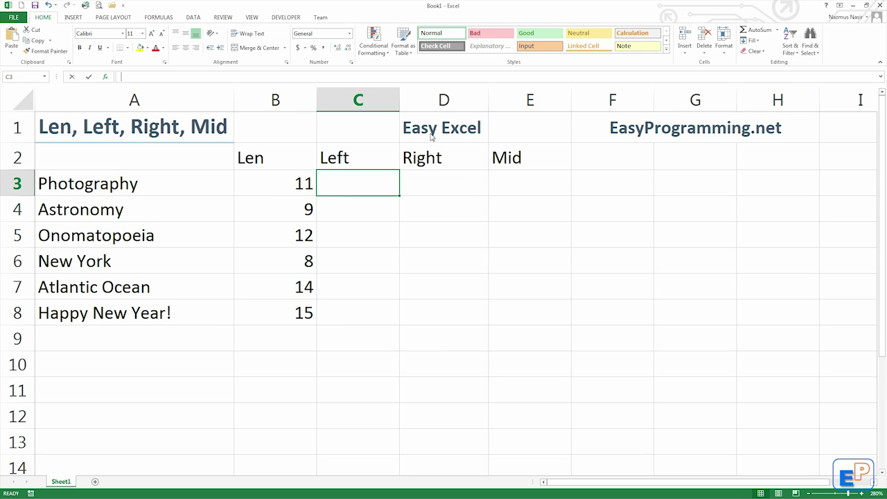
text(left)
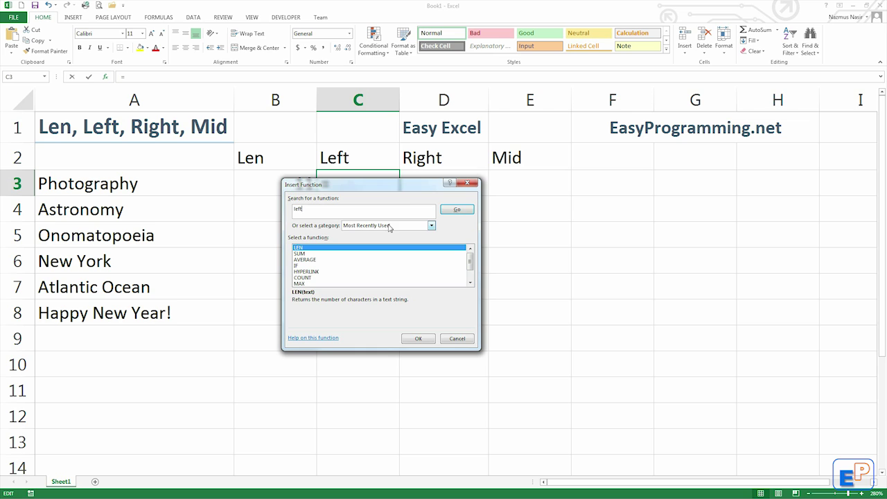
click(457, 210)
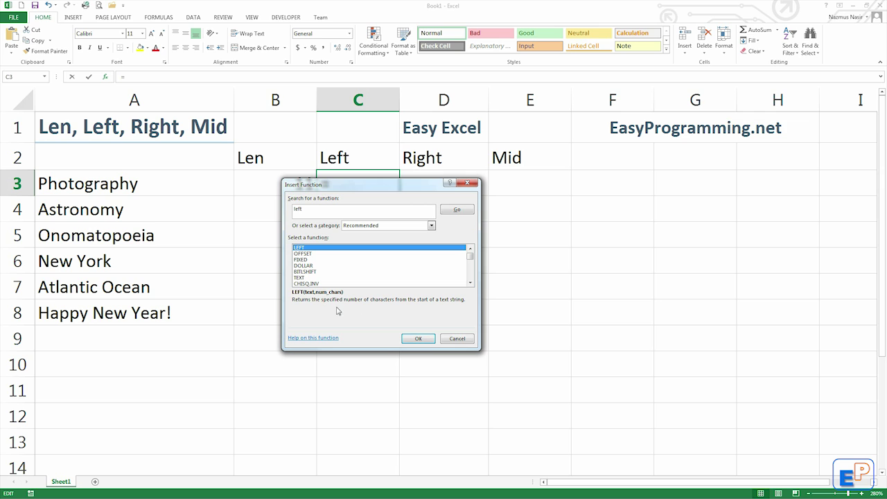
click(431, 341)
drag(360, 205, 288, 280)
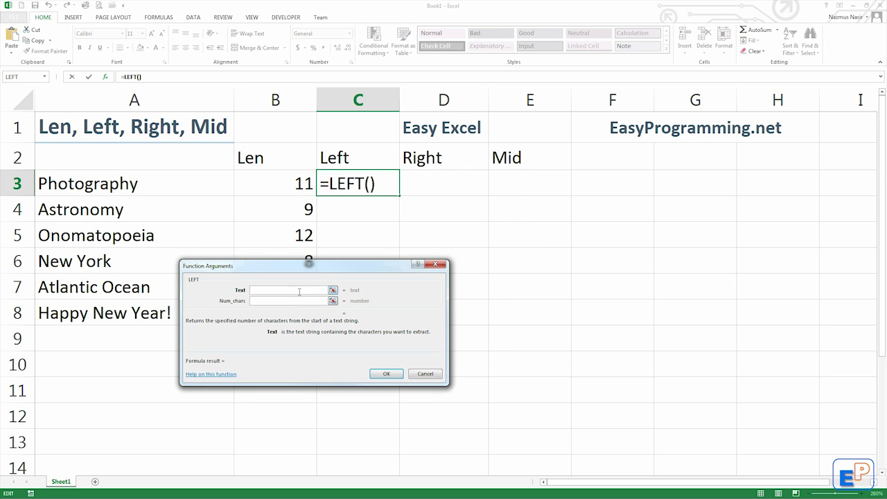
- Give LEFT the text A3 and 3 characters so C3 shows Pho
click(117, 186)
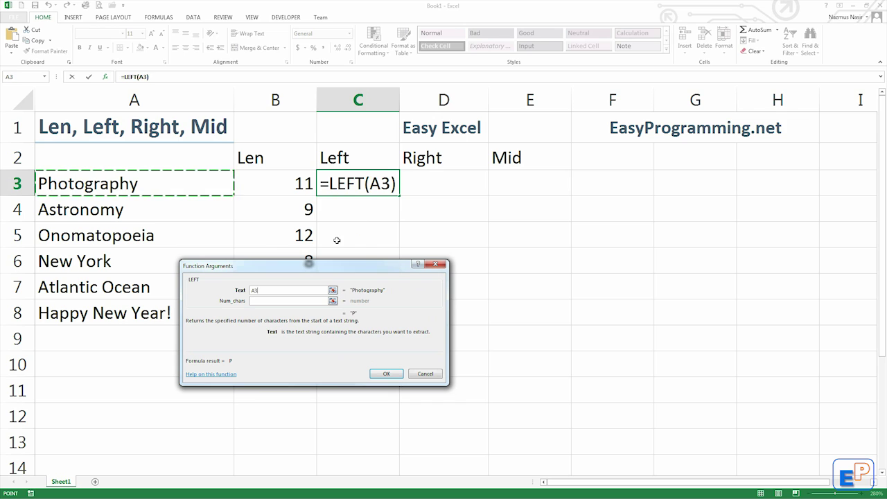
click(263, 300)
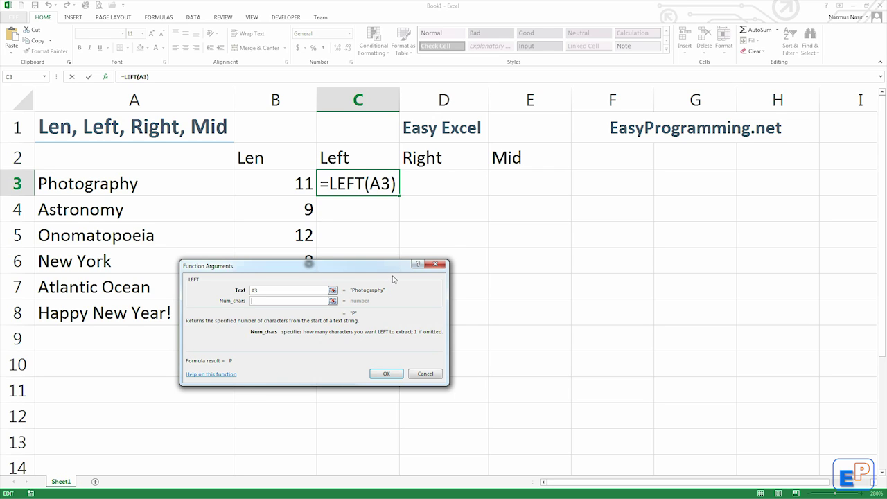
text(3)
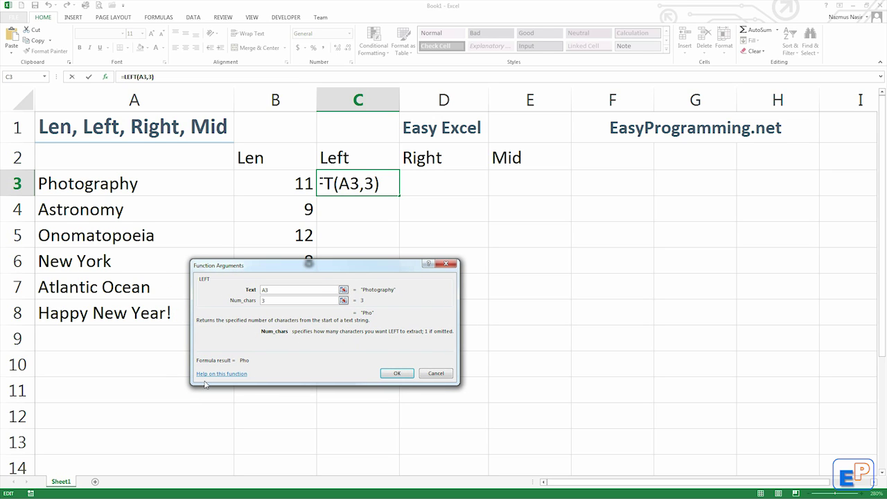
click(397, 372)
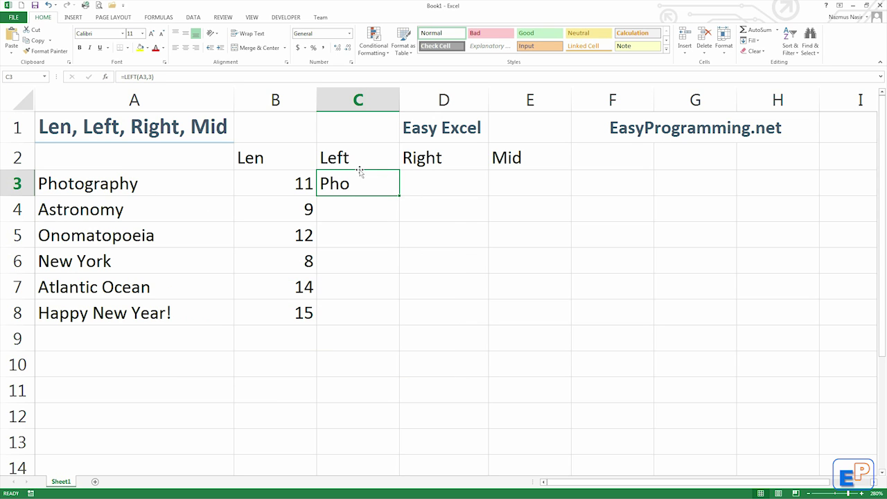
- Widen column C and fill =LEFT(A3,3) down to C8
key(F2)
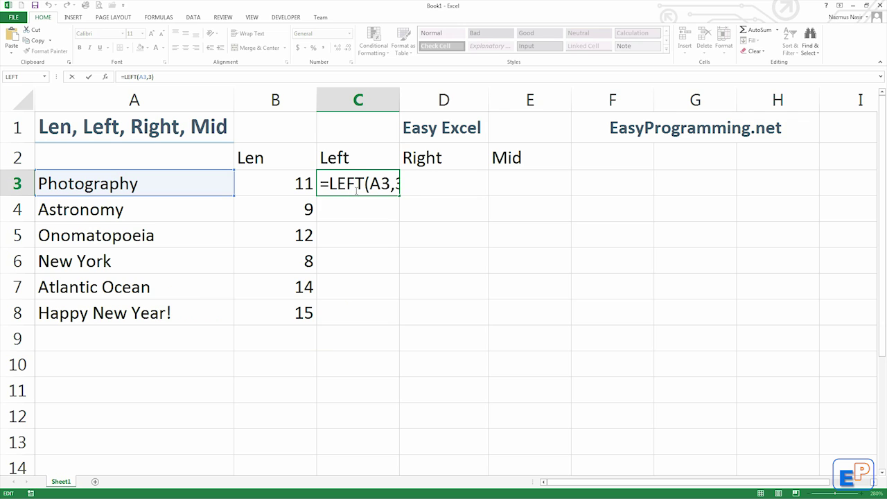
click(394, 101)
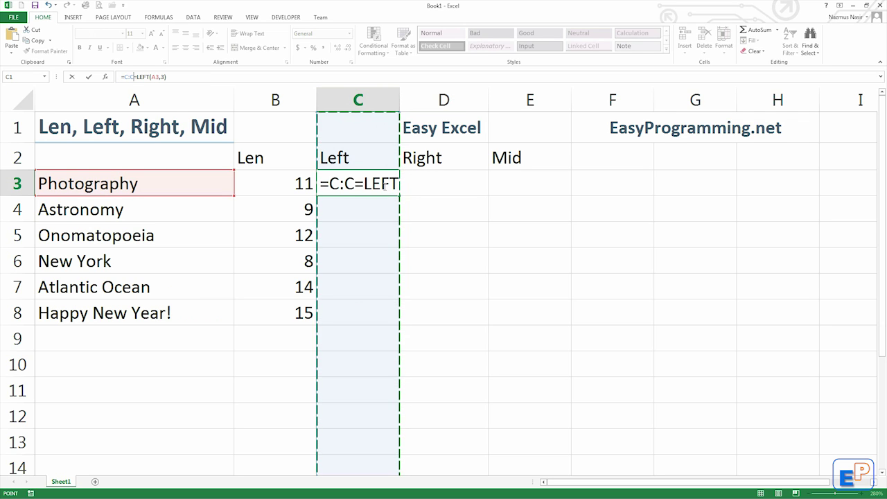
key(Escape)
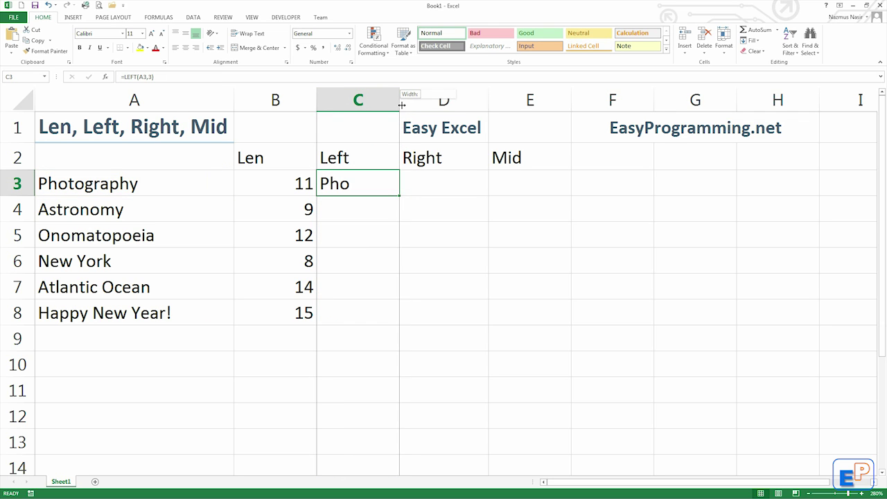
drag(400, 105, 410, 104)
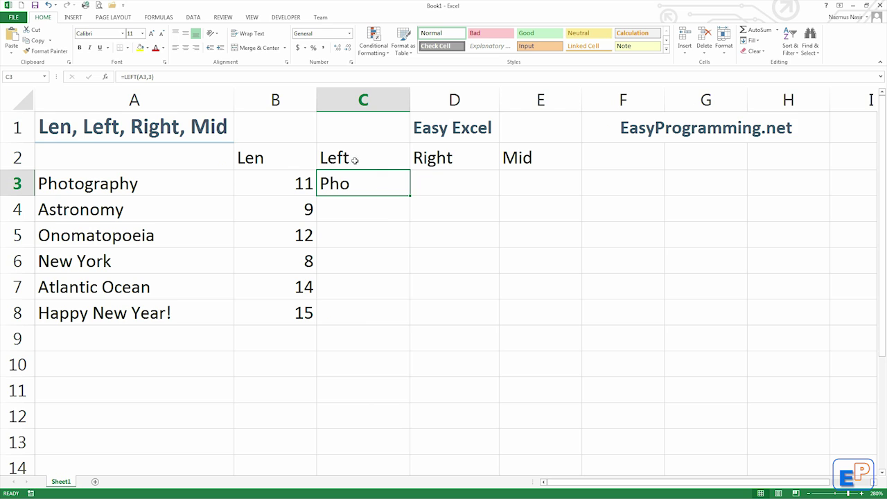
click(182, 77)
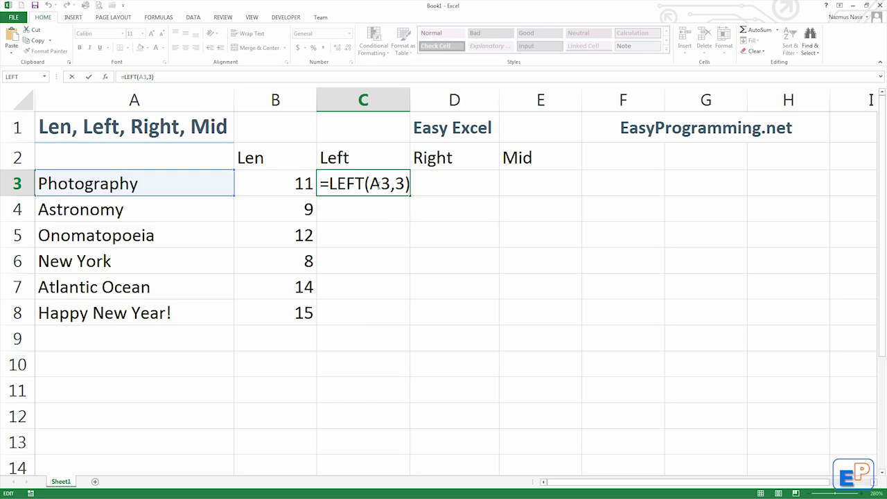
click(374, 189)
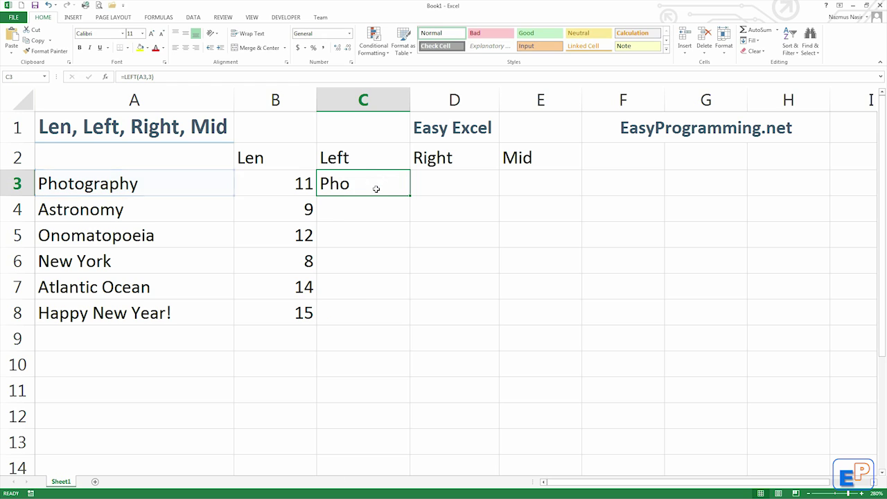
double_click(410, 197)
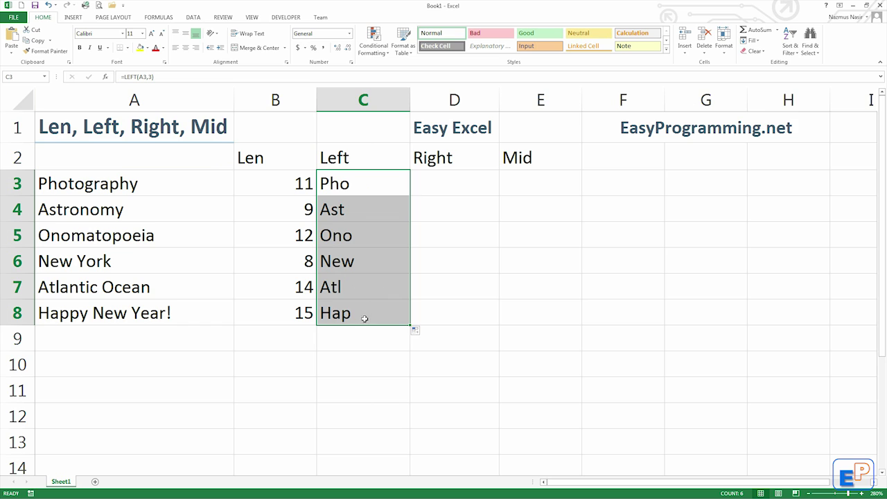
drag(454, 187, 454, 206)
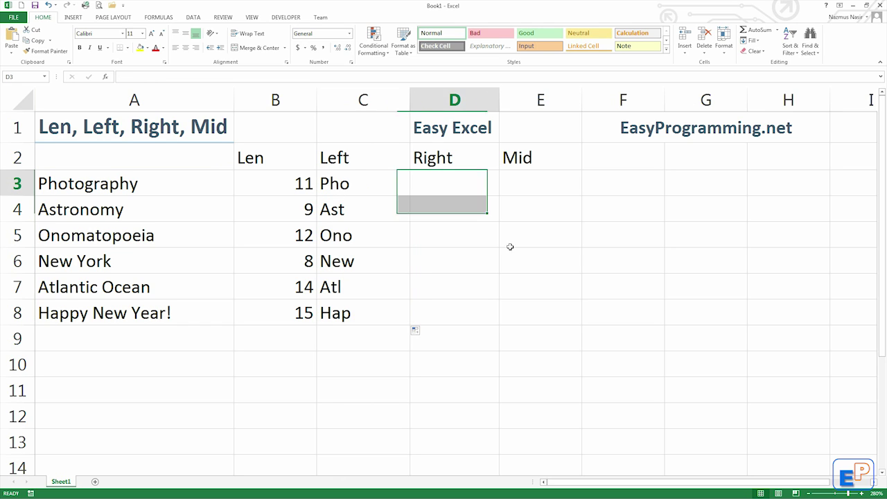
click(458, 186)
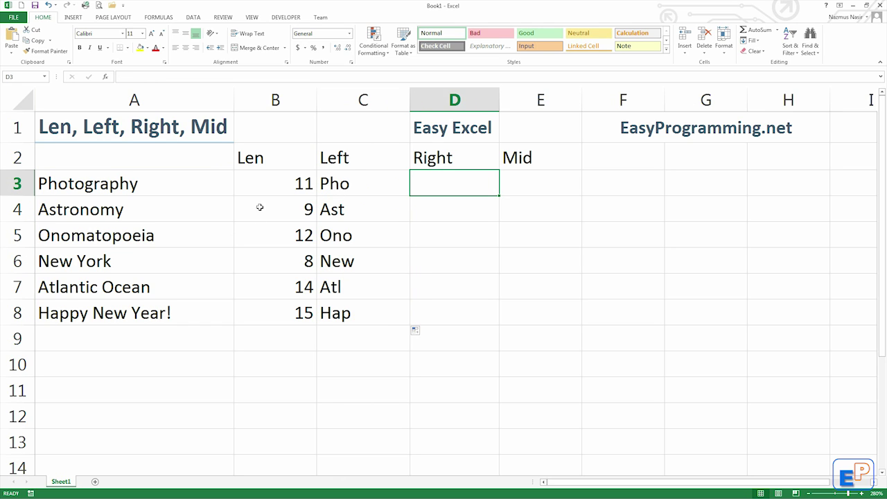
- Search More Functions for RIGHT and insert it into D3
click(777, 30)
click(769, 101)
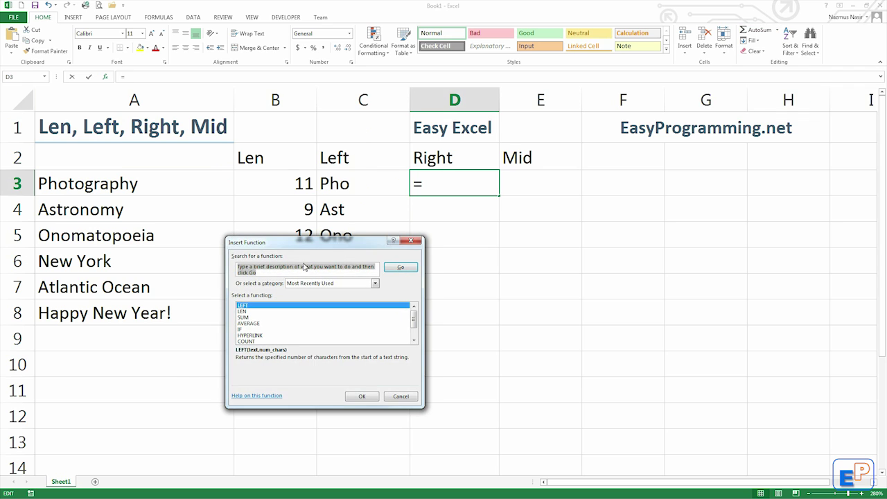
text(right)
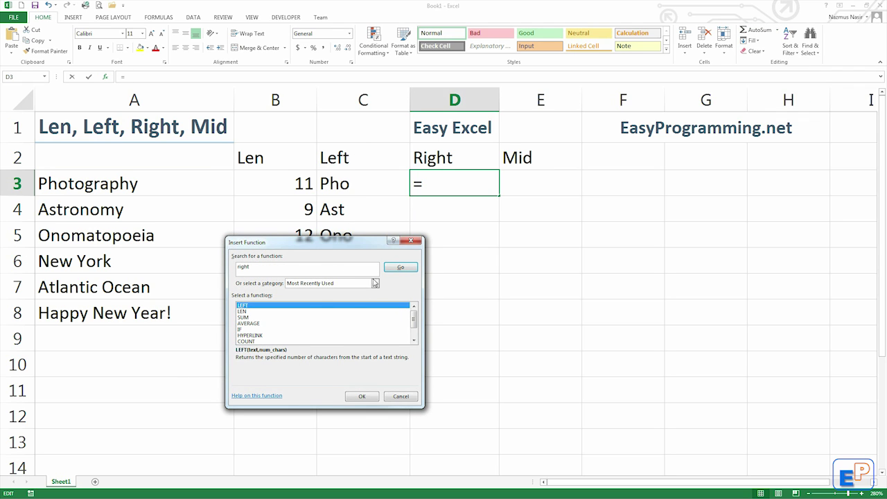
click(400, 268)
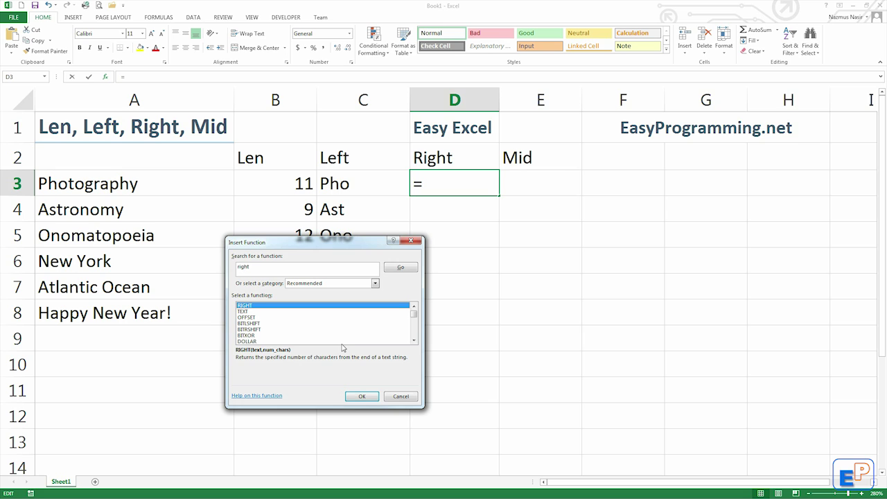
click(362, 397)
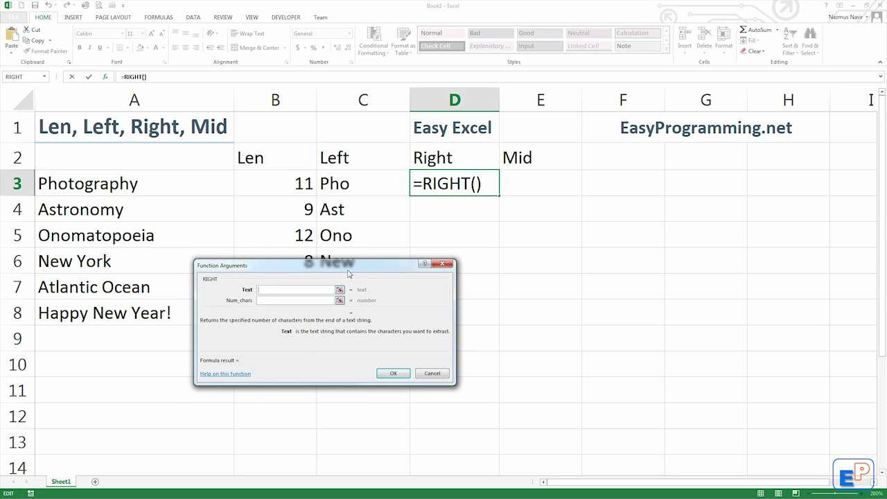
- Give RIGHT the text A3 and 4 characters so D3 shows aphy
drag(348, 272, 346, 307)
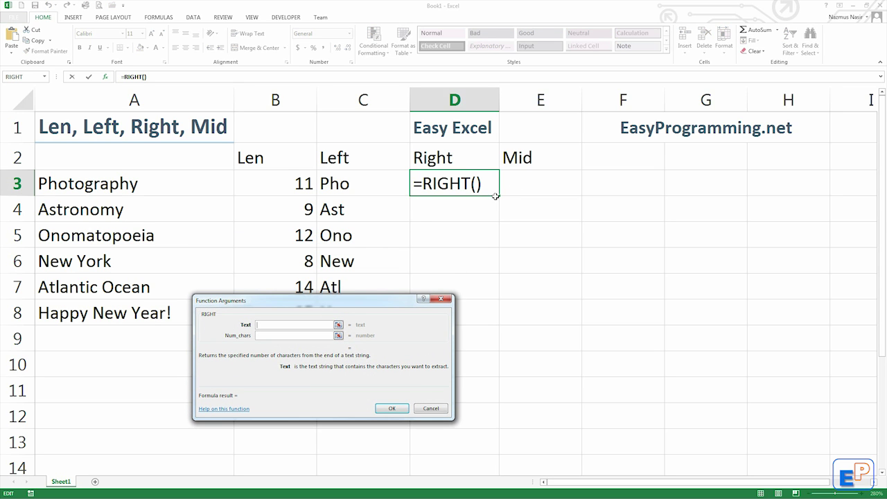
click(154, 194)
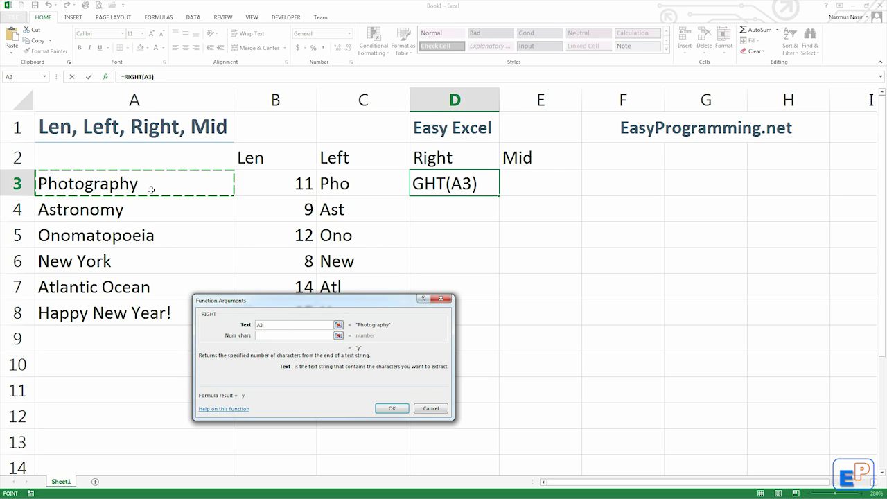
click(275, 335)
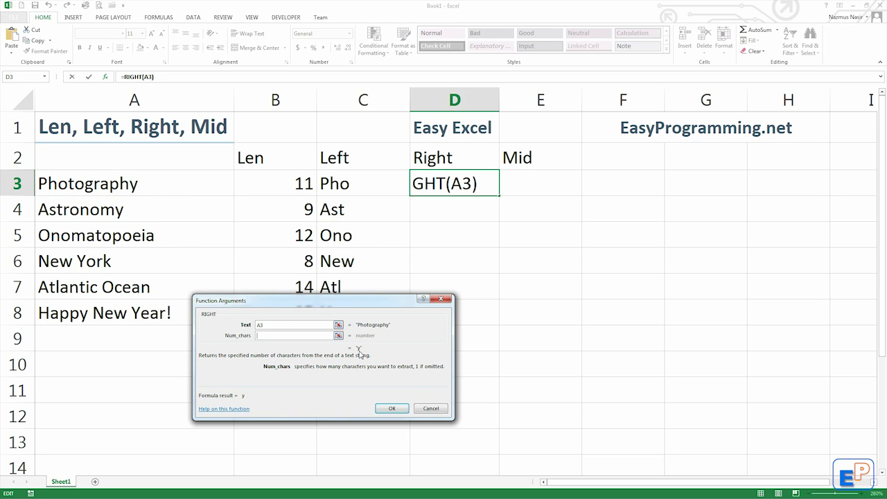
drag(359, 350, 359, 345)
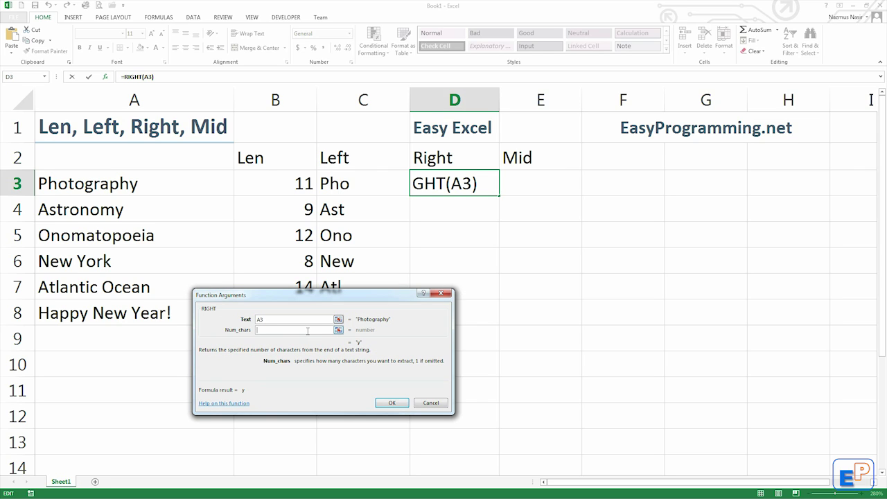
text(4)
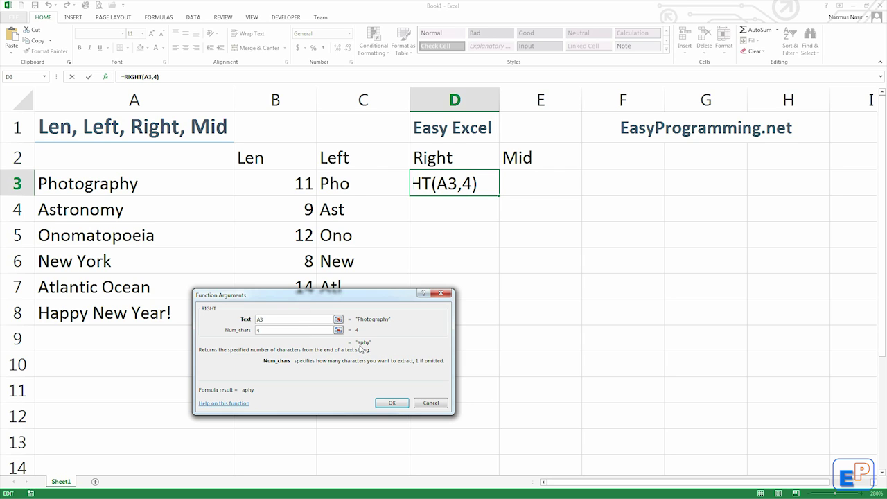
click(391, 404)
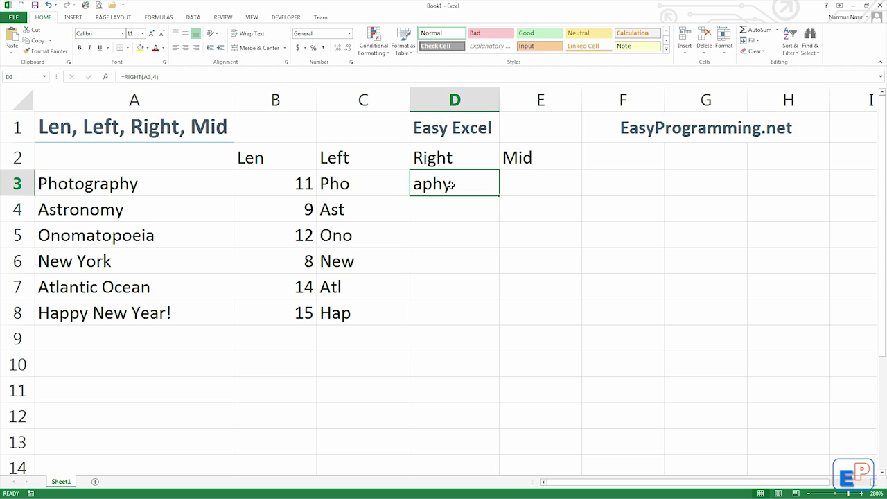
click(181, 77)
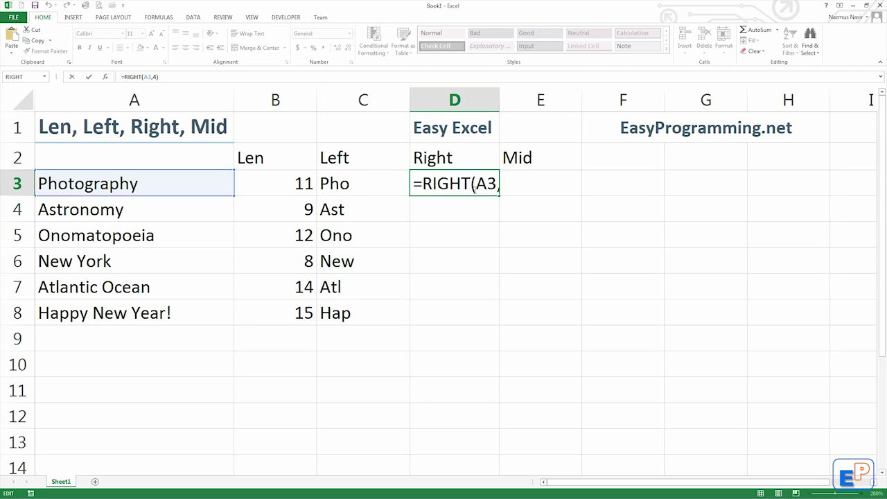
- Widen columns D and E, recommitting =RIGHT(A3,4) in D3 along the way
key(Escape)
drag(500, 100, 524, 100)
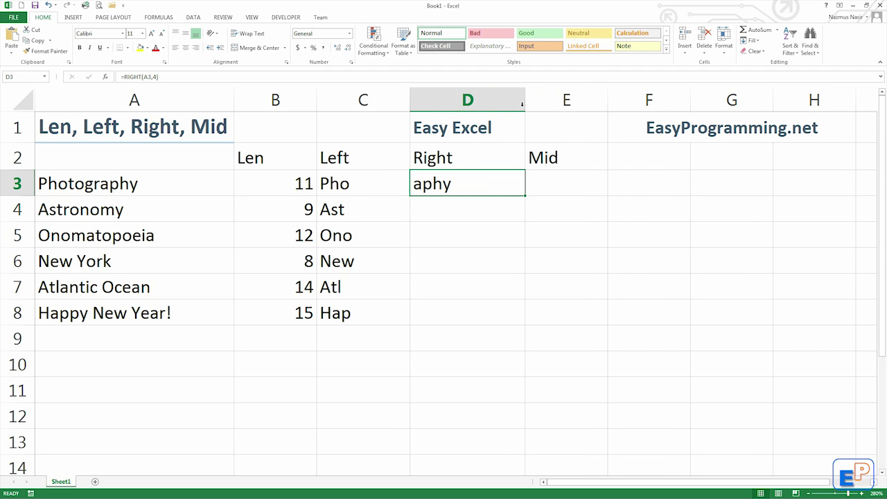
click(222, 76)
click(488, 183)
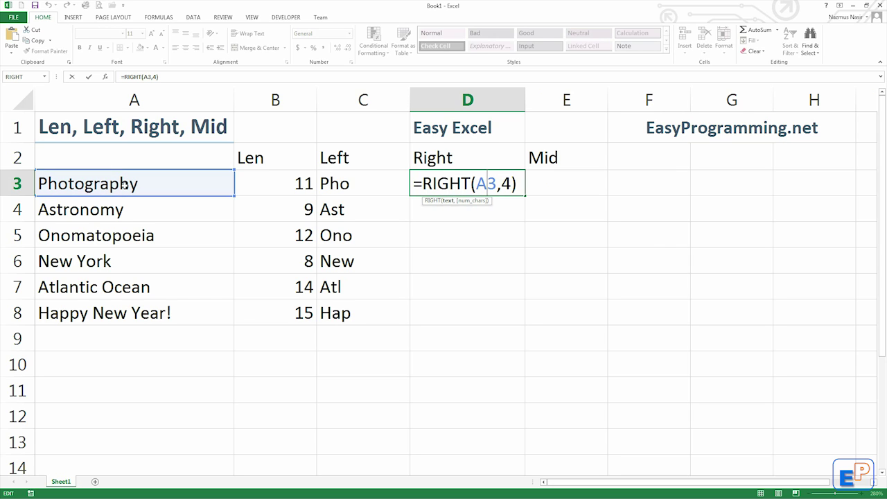
click(513, 183)
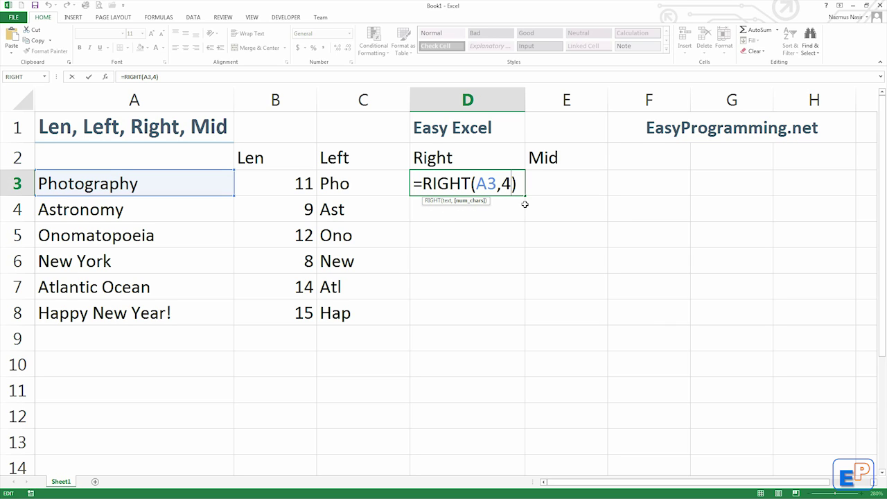
key(Return)
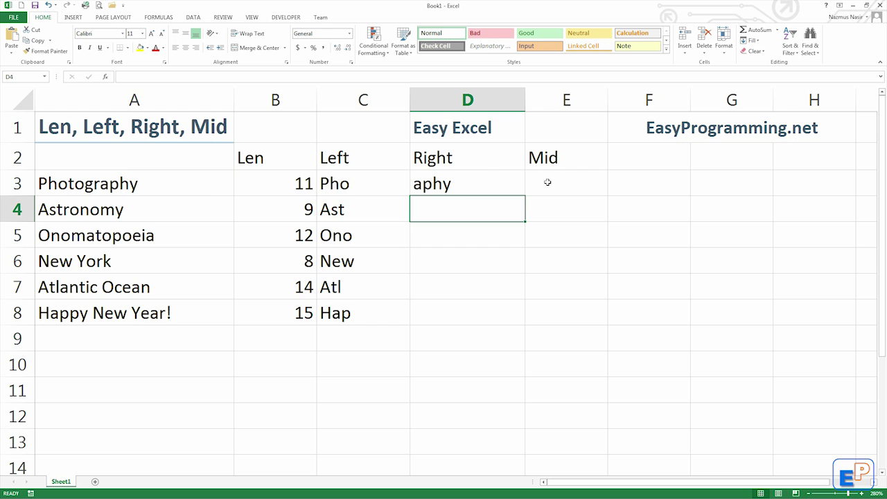
click(548, 182)
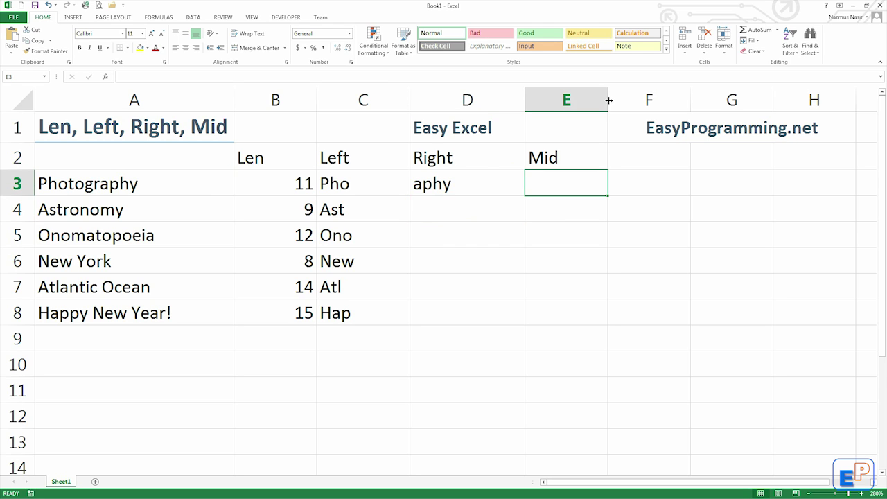
drag(609, 101, 635, 100)
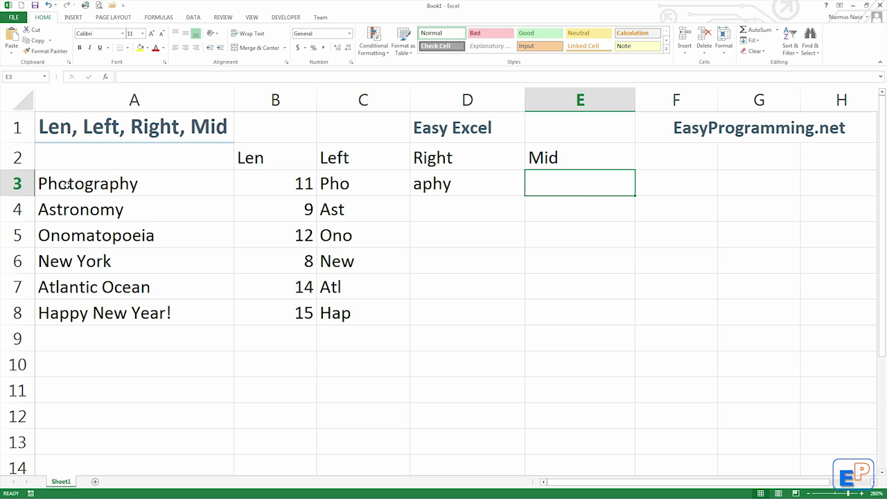
- Search More Functions for 'mid' and insert MID into E3
click(778, 30)
click(769, 98)
text(mid)
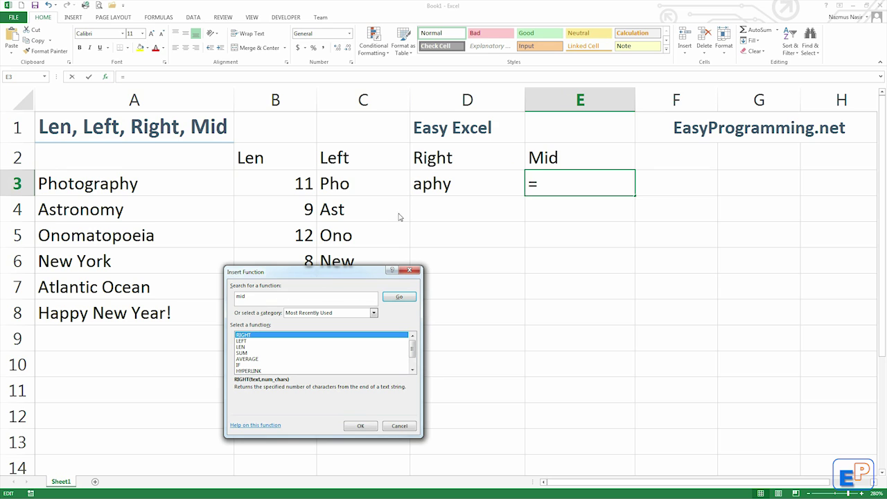
click(397, 298)
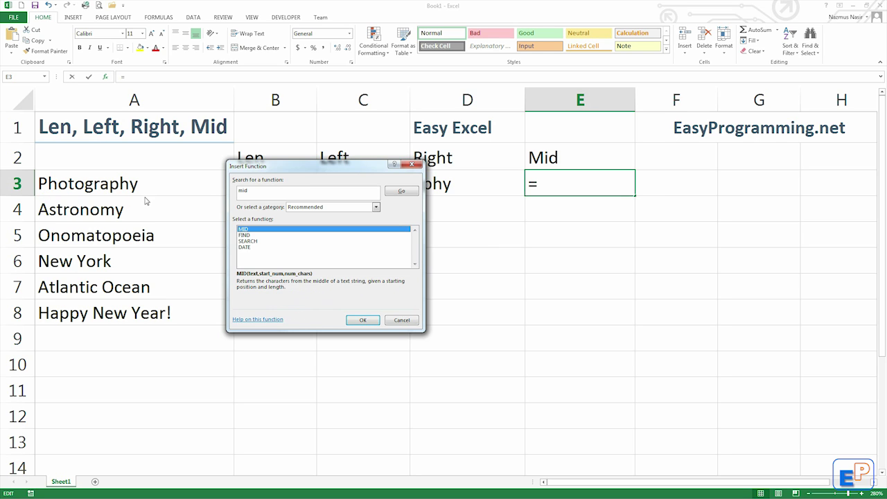
drag(281, 169, 290, 191)
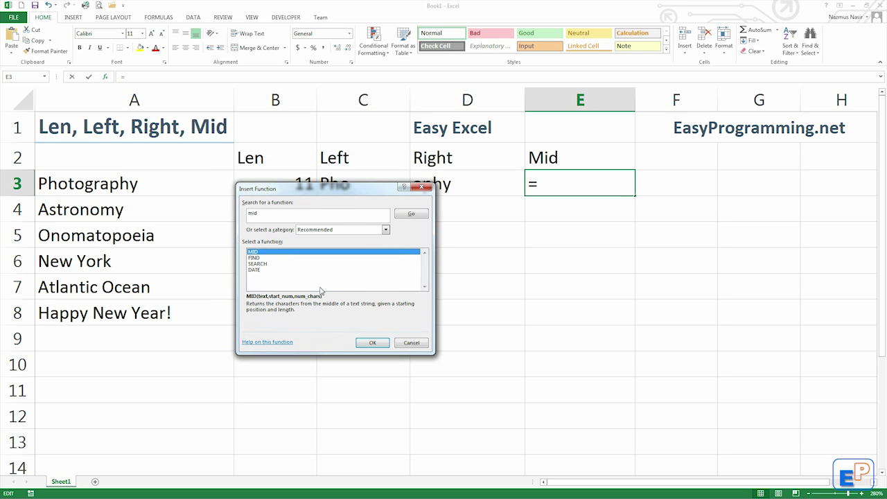
drag(345, 197, 347, 219)
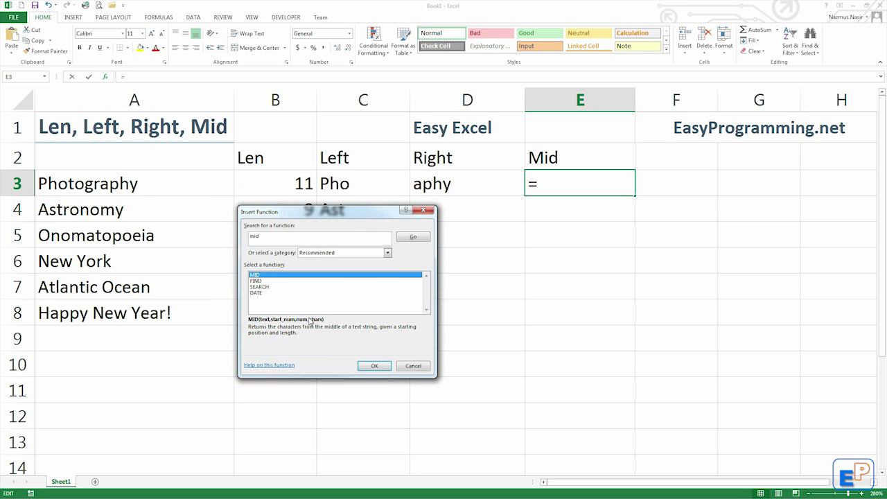
click(374, 365)
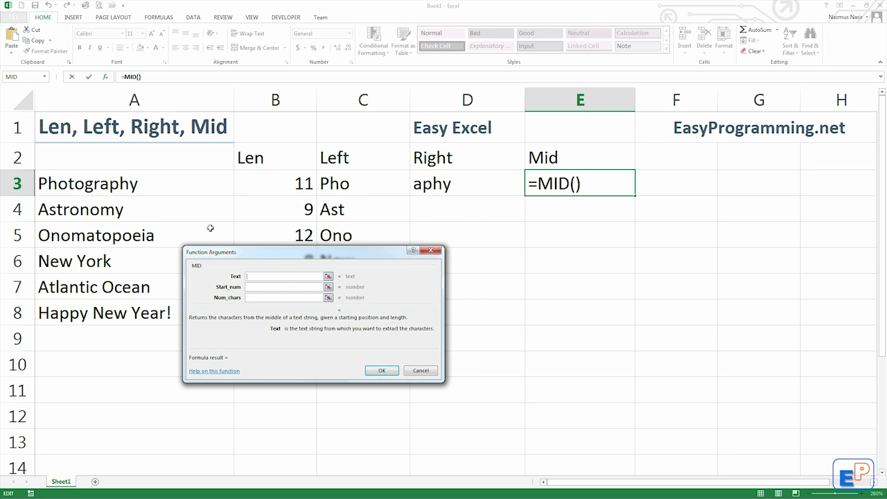
- Give MID text A3, start 5 and 4 characters for ogra, then begin =mid( in E4
click(104, 181)
key(Tab)
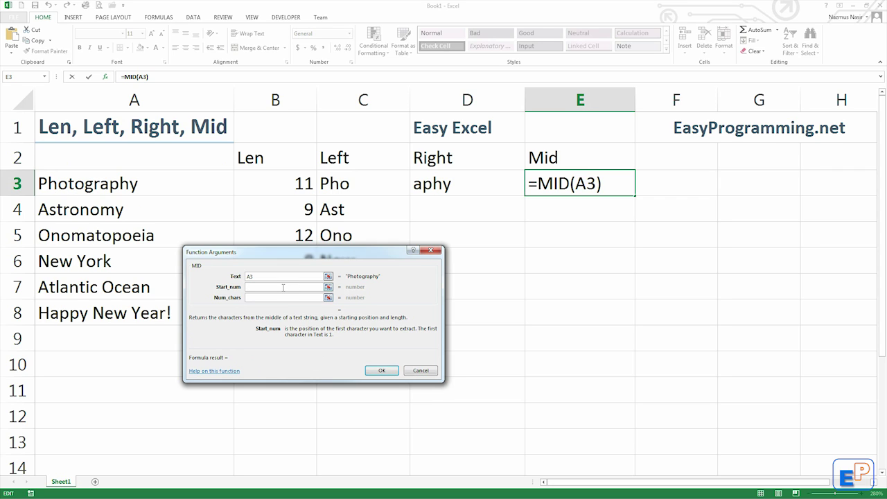
text(5)
click(284, 298)
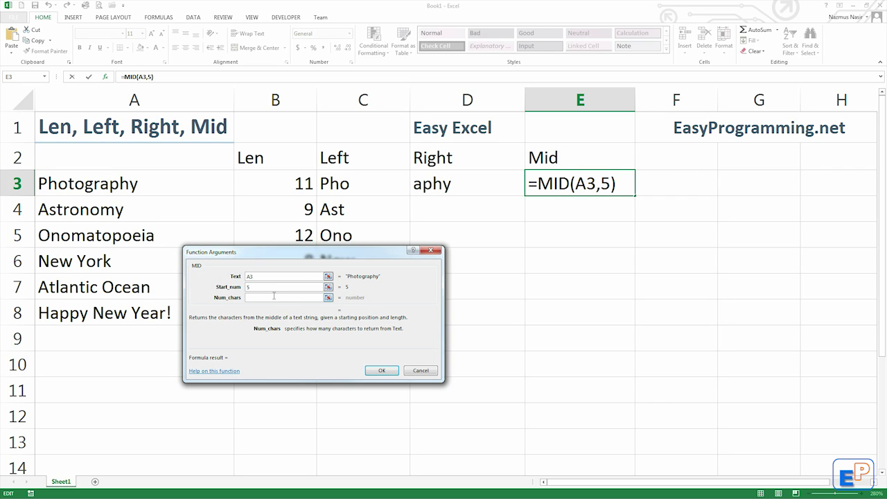
text(4)
click(381, 371)
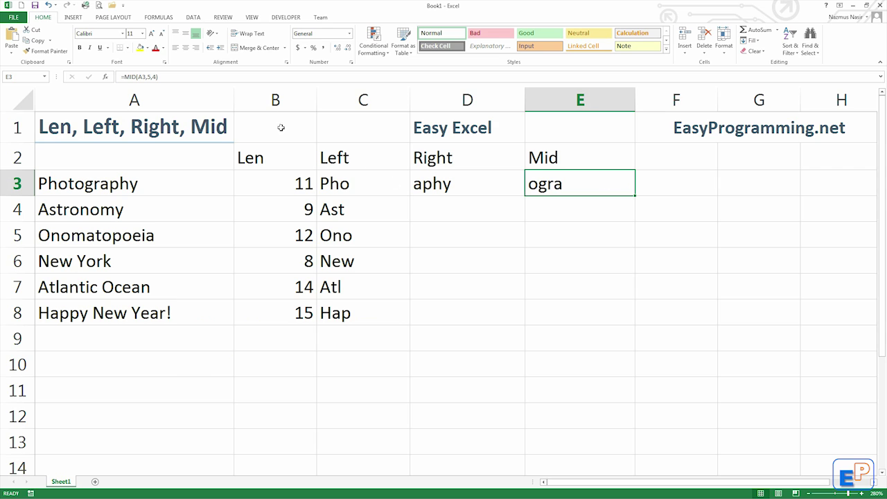
click(591, 210)
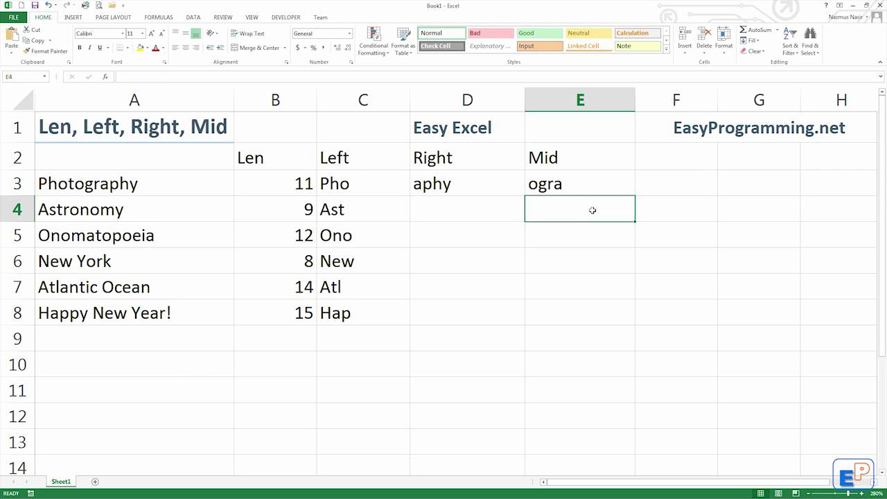
text(=mid()
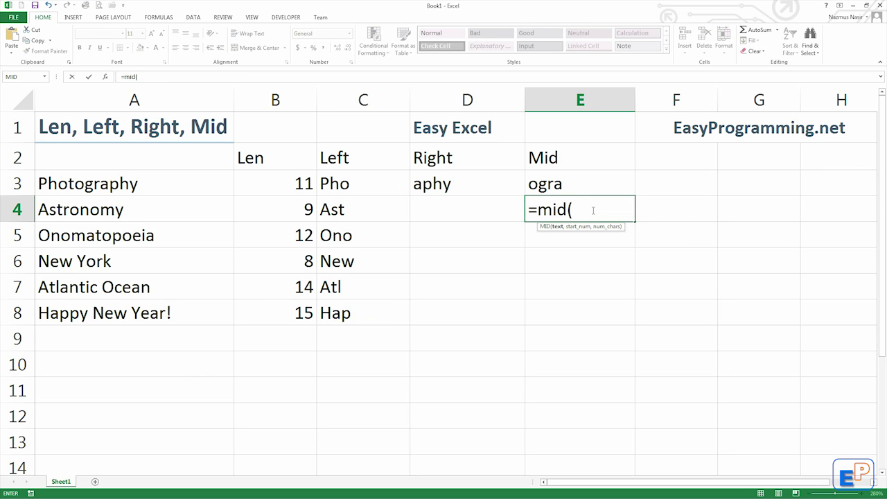
- Complete =MID(A4,5,4) in E4 so it returns 'onom' from Astronomy
click(81, 205)
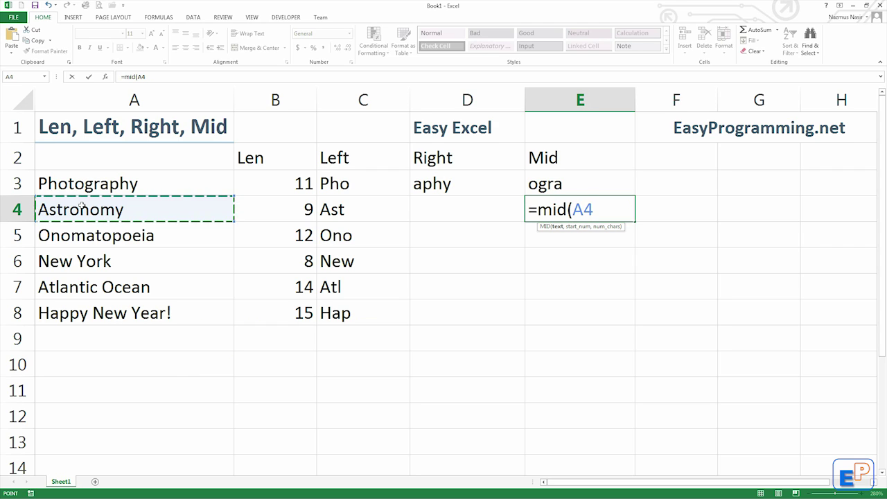
text(,)
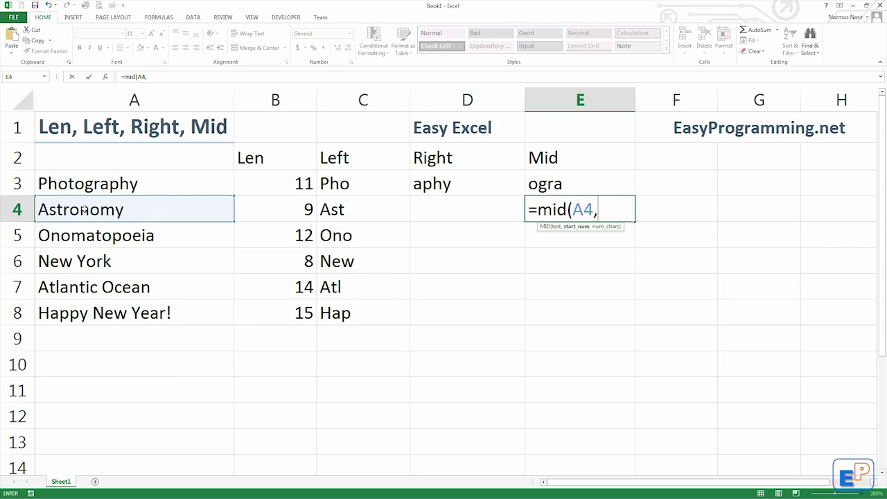
text(5,4)
key(Return)
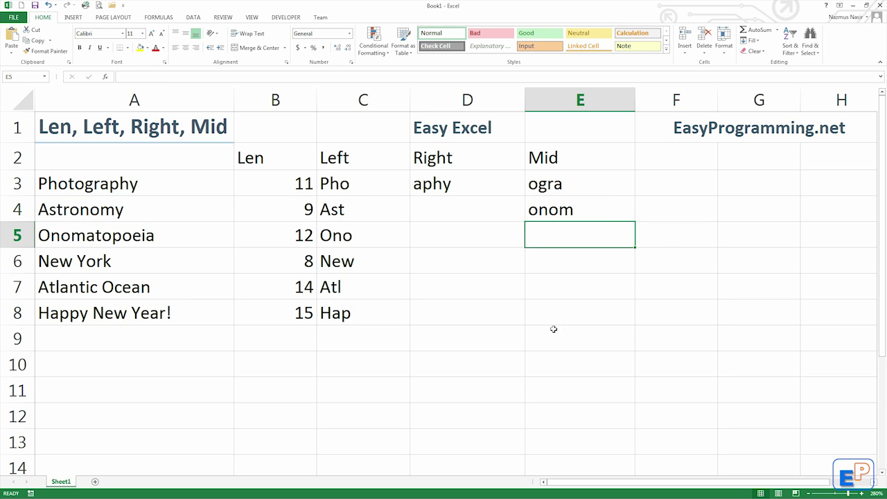
click(616, 219)
click(475, 188)
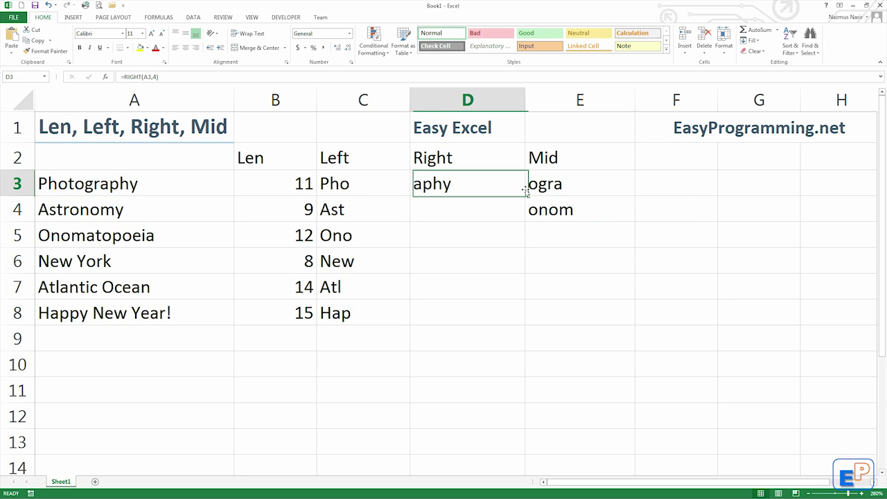
click(591, 218)
click(485, 182)
click(269, 178)
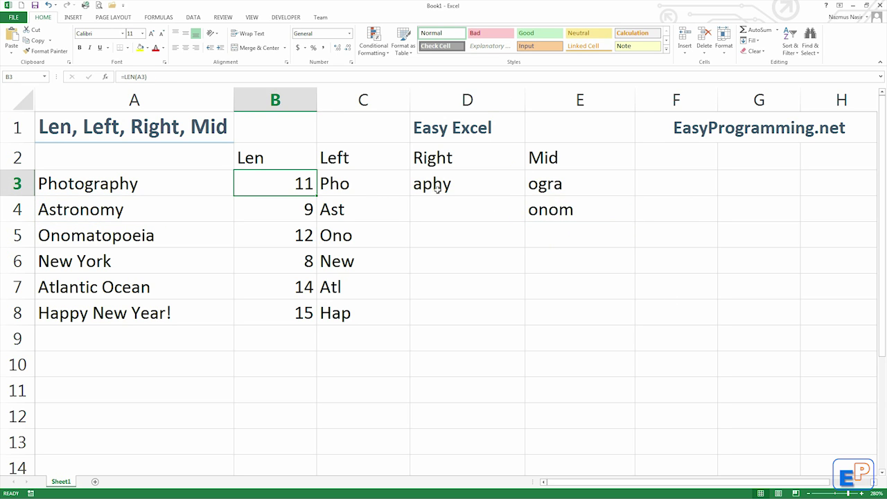
click(513, 193)
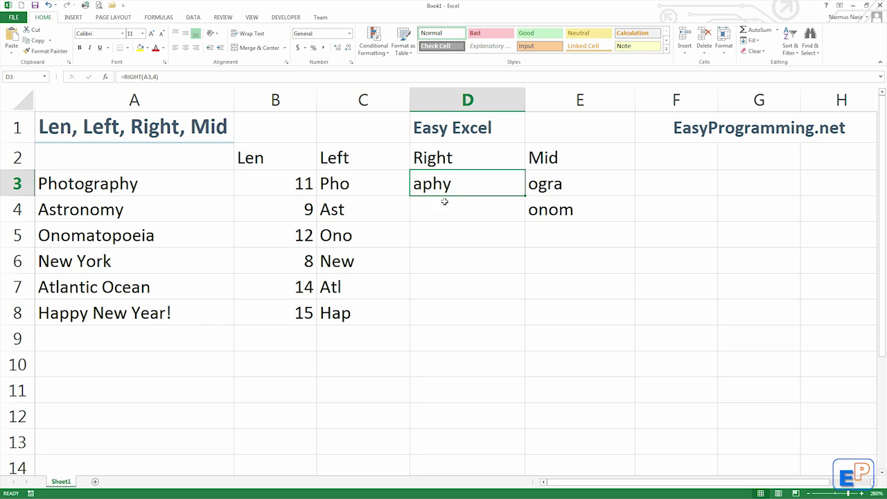
click(359, 181)
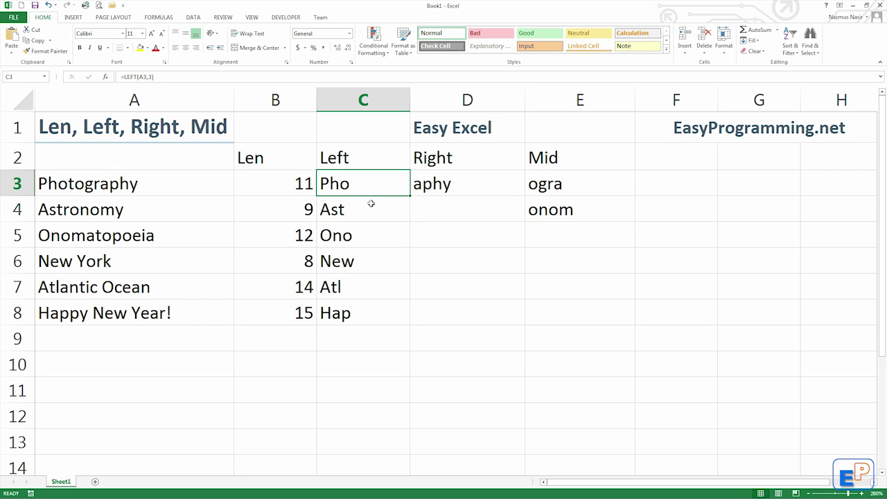
click(459, 194)
click(586, 177)
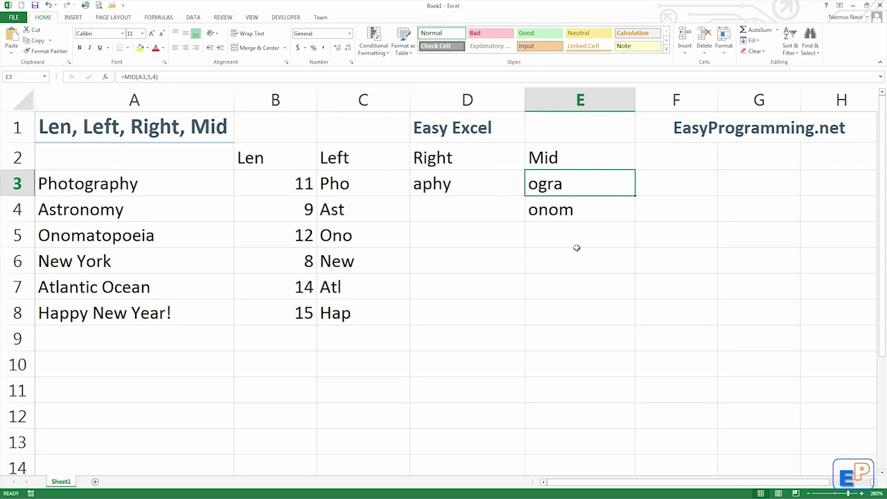
click(509, 199)
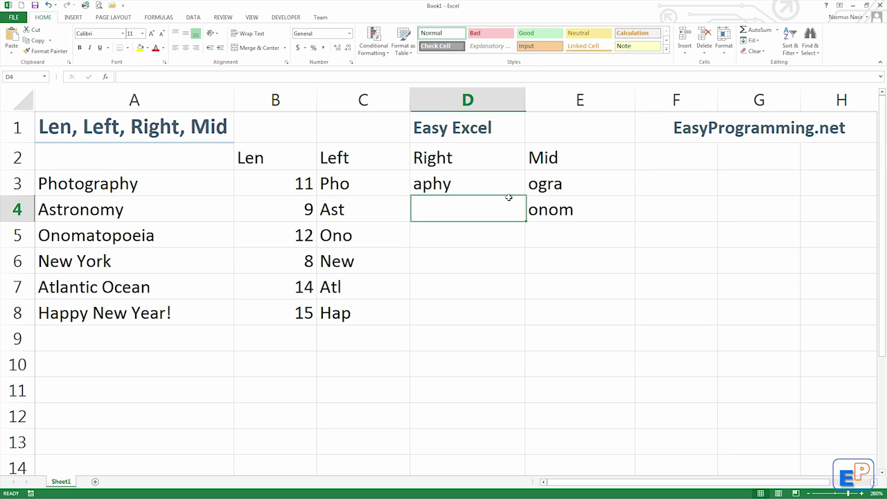
click(516, 192)
drag(526, 196, 510, 320)
click(635, 211)
drag(635, 220, 635, 320)
click(345, 375)
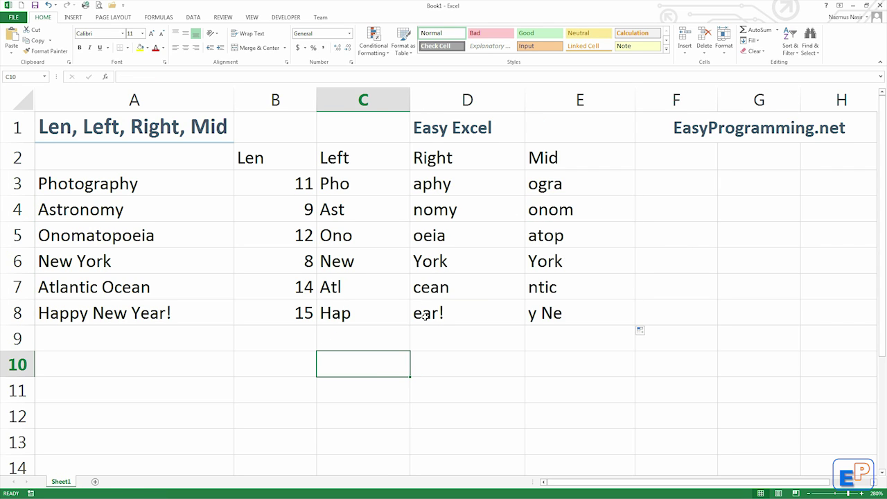
click(447, 309)
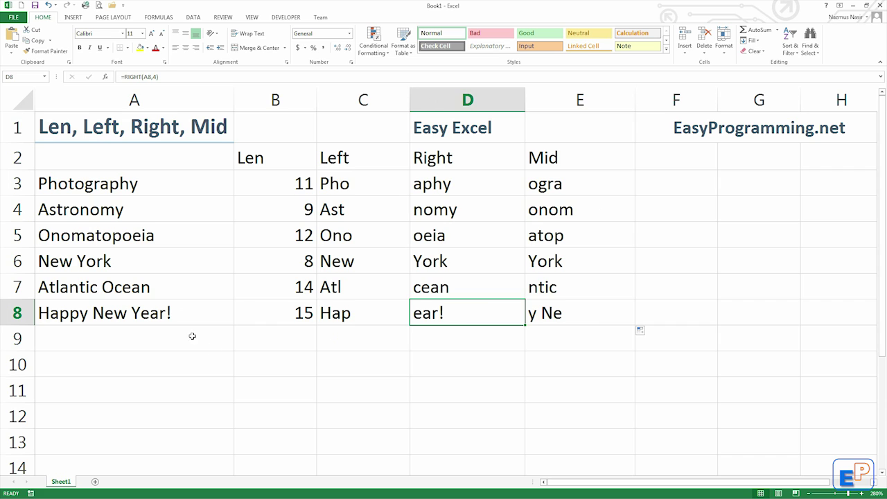
click(180, 315)
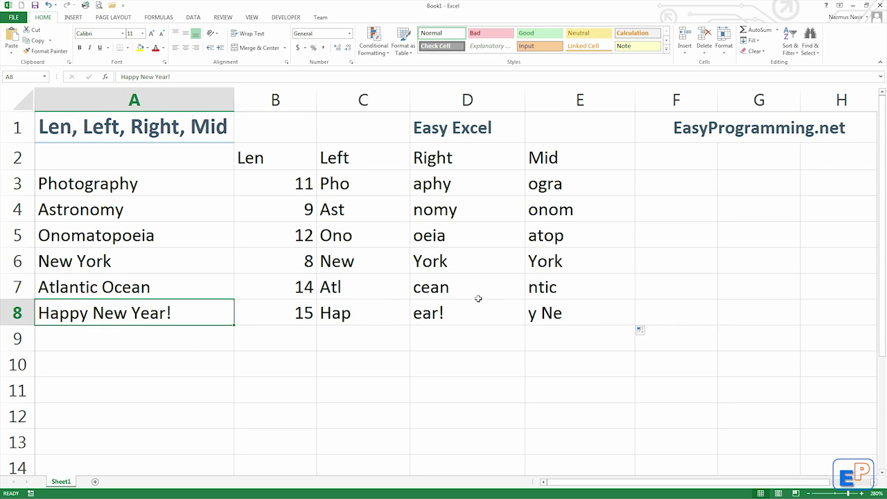
click(101, 259)
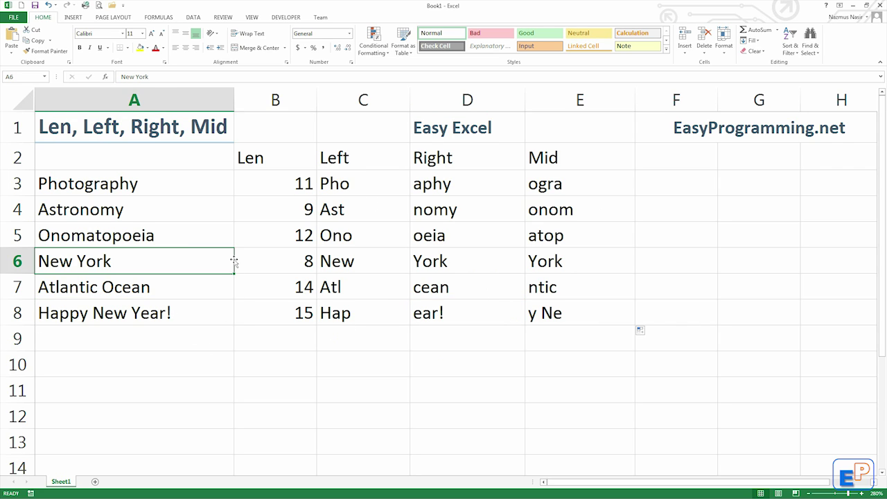
double_click(121, 211)
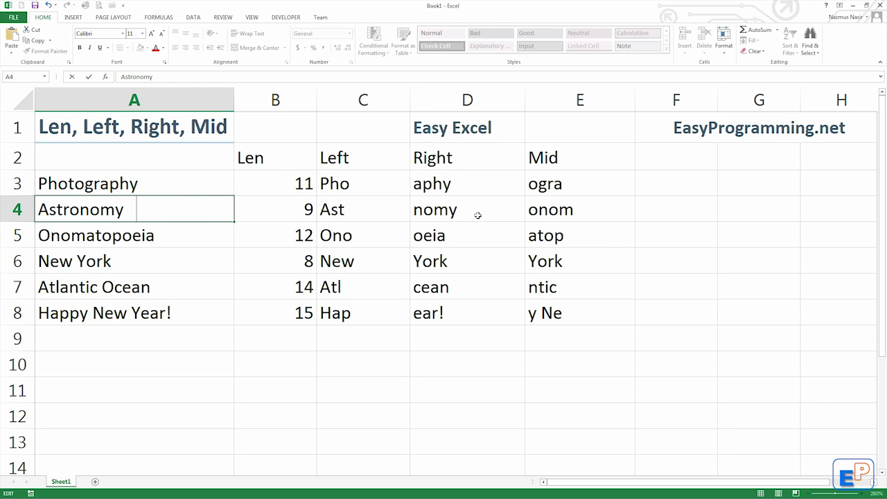
key(Return)
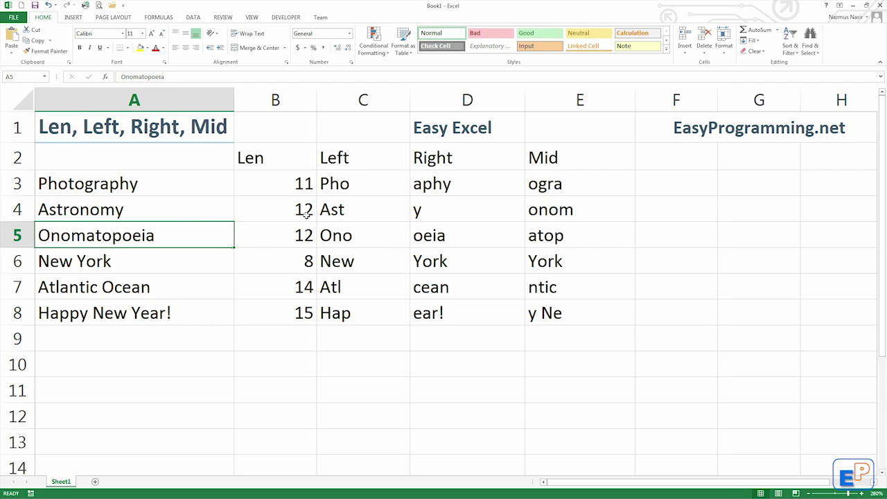
click(454, 210)
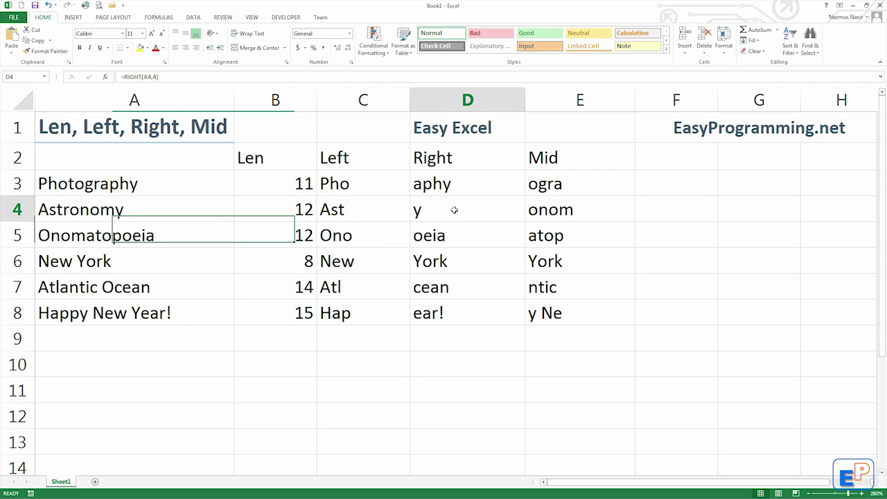
click(445, 159)
click(458, 213)
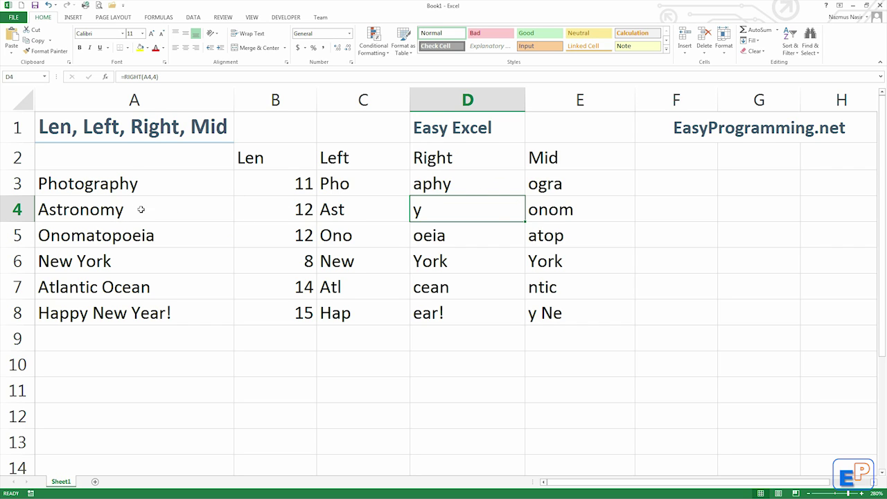
double_click(462, 208)
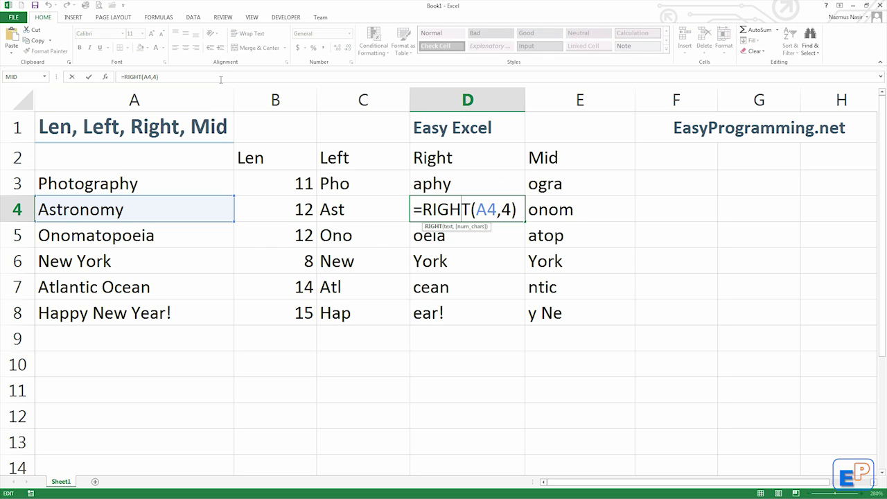
key(Escape)
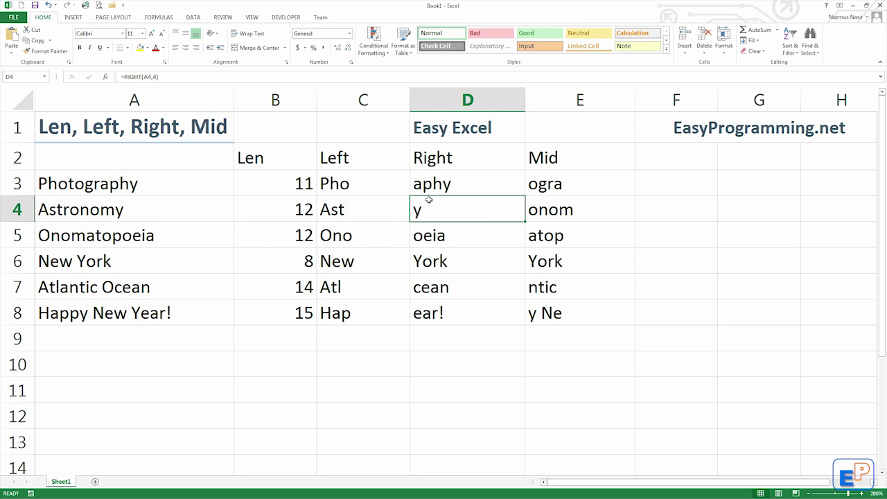
click(178, 211)
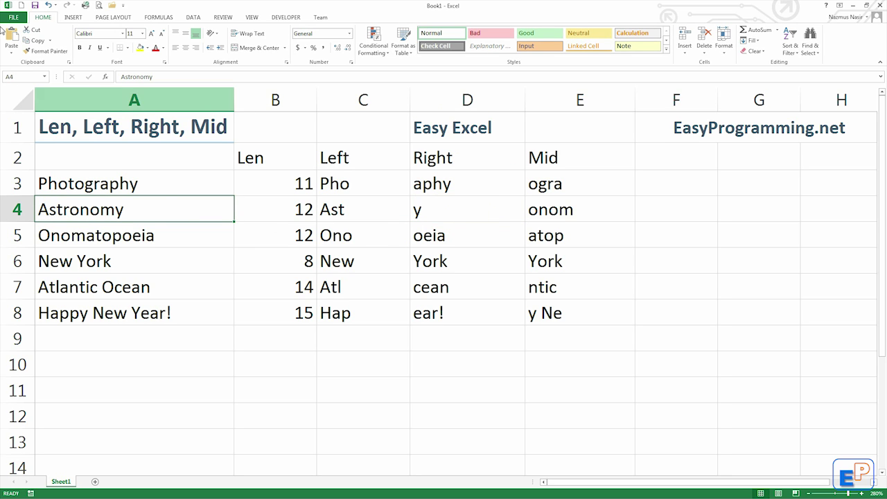
double_click(158, 208)
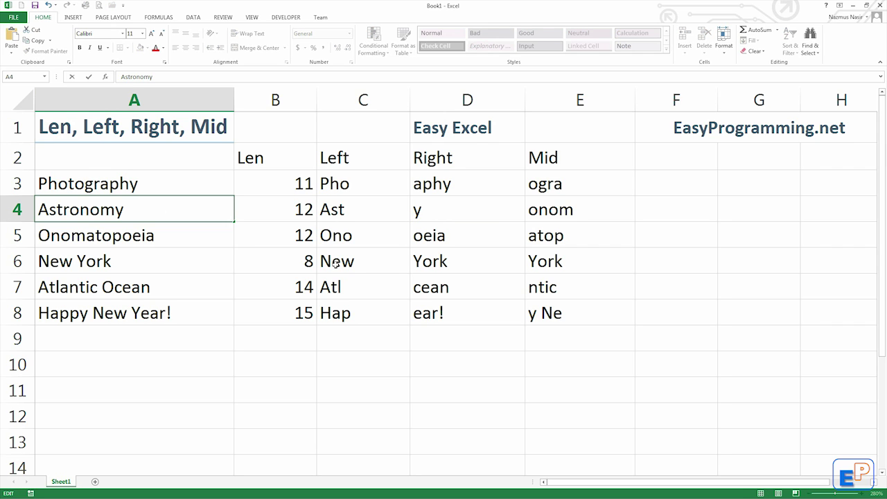
key(Return)
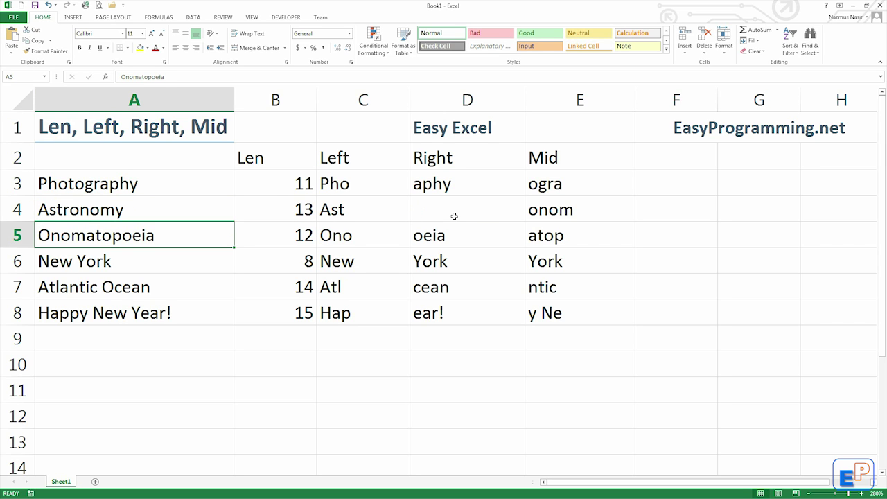
click(302, 209)
click(159, 217)
double_click(159, 217)
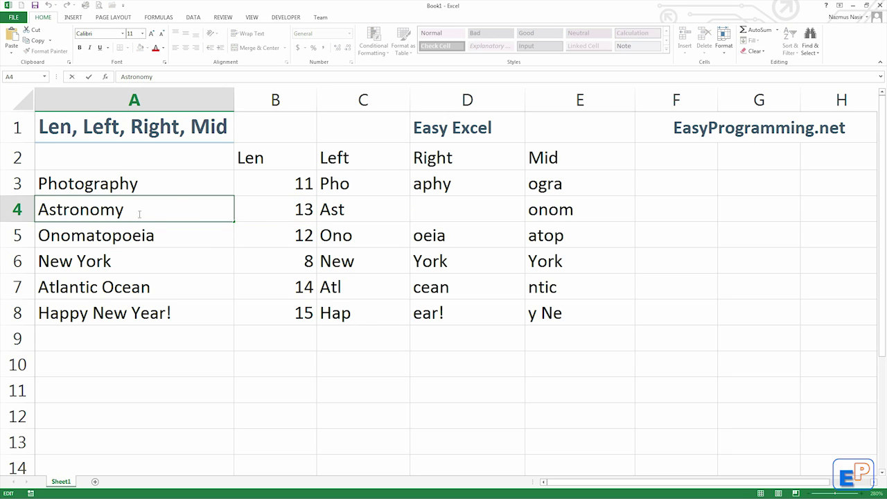
drag(139, 215, 127, 216)
key(BackSpace)
key(Return)
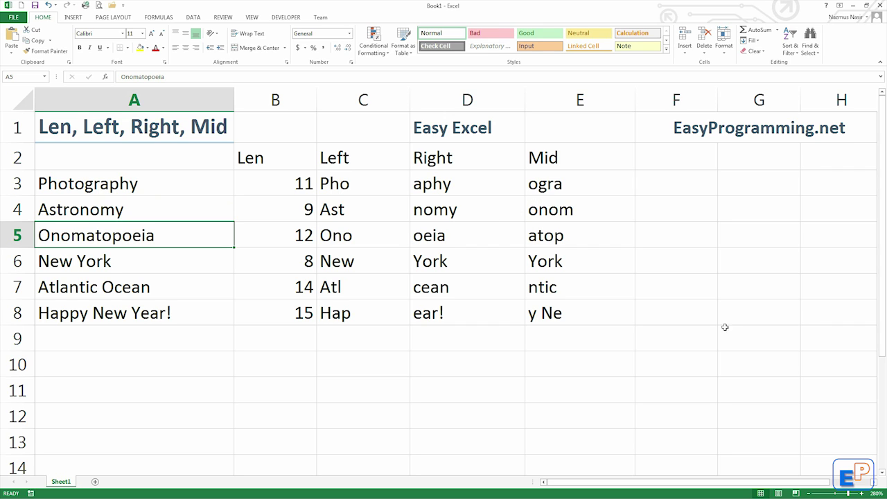
- Apply the green Good cell style to the Len, Left, Right and Mid headers in B2:E2
click(265, 154)
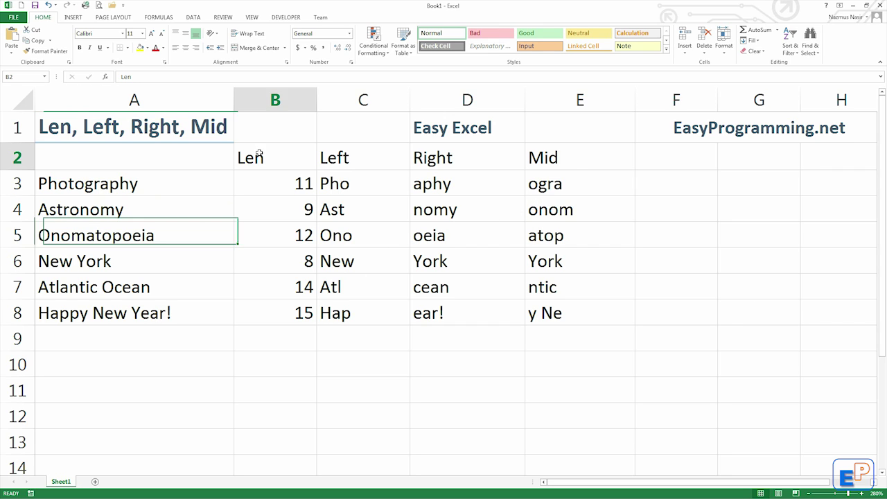
key(Right)
key(Right)
key(Right)
key(ctrl+Left)
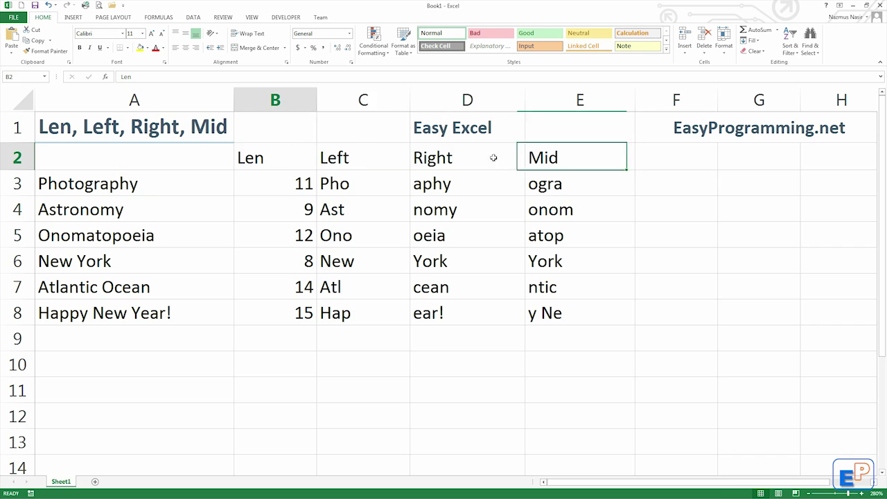
key(ctrl+shift+Right)
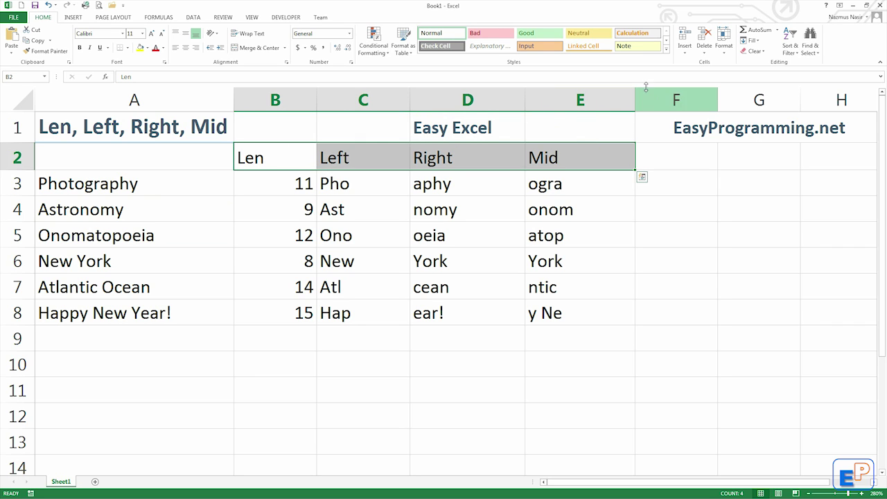
click(540, 33)
click(308, 230)
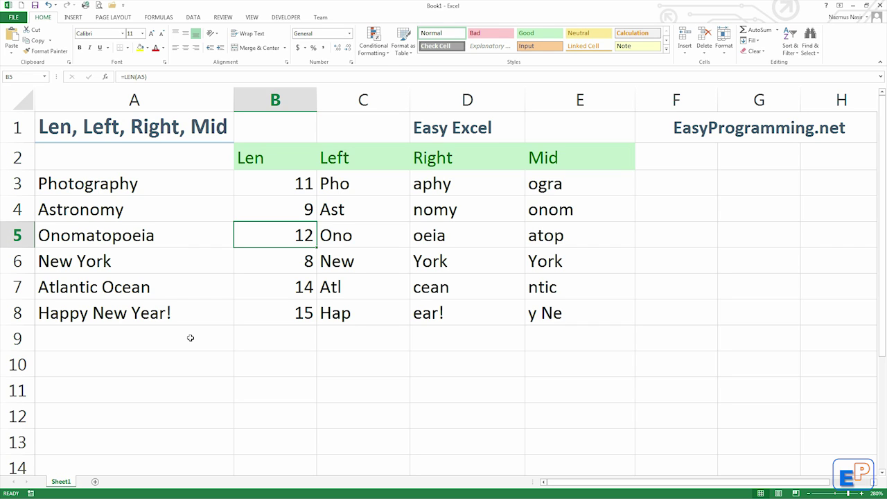
click(588, 322)
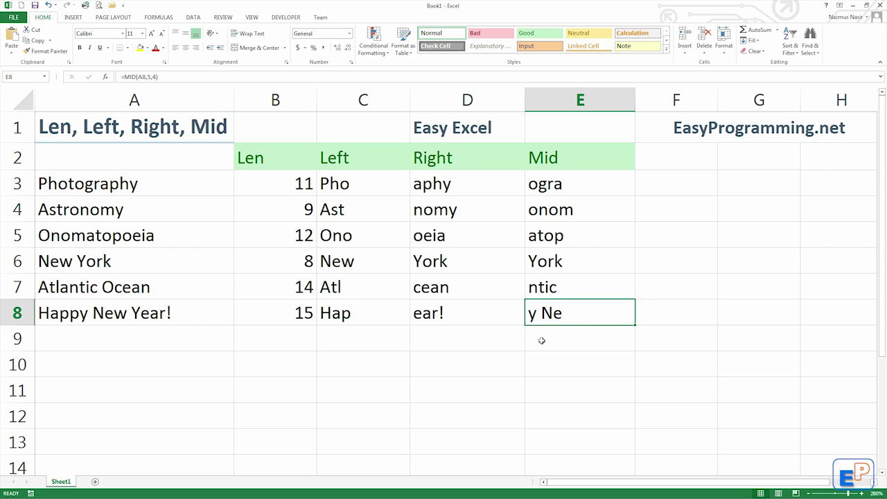
click(83, 315)
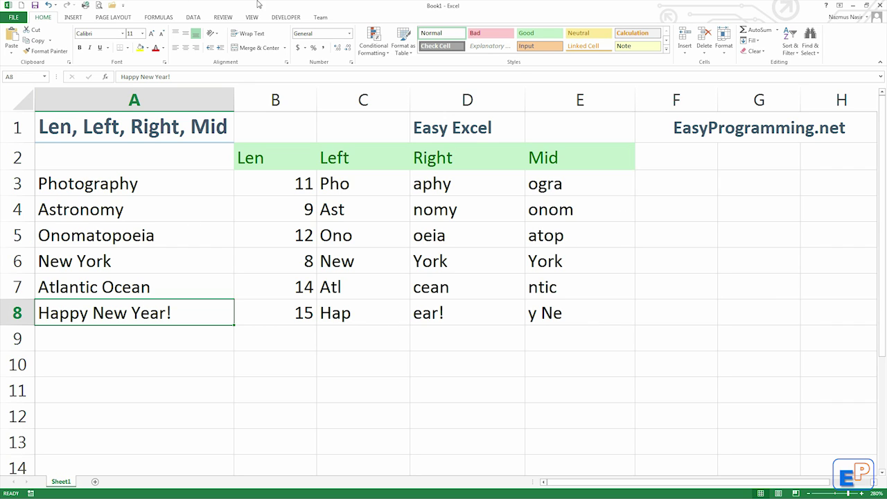
click(325, 340)
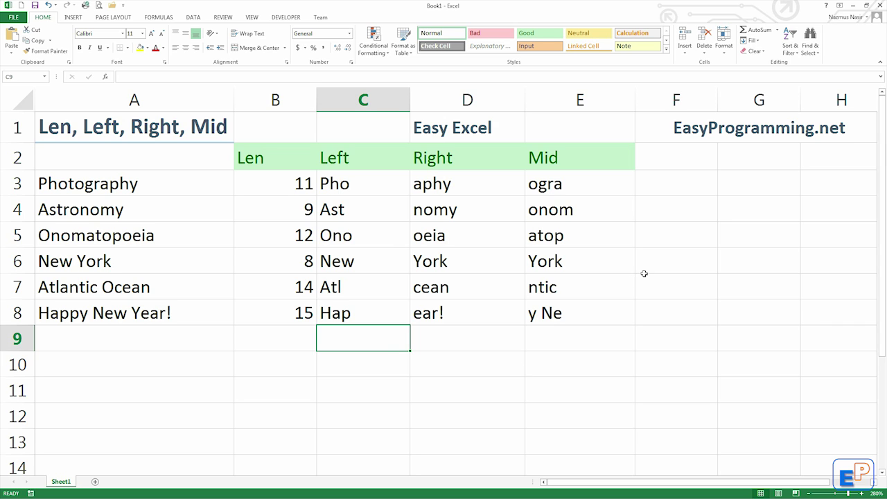
click(674, 133)
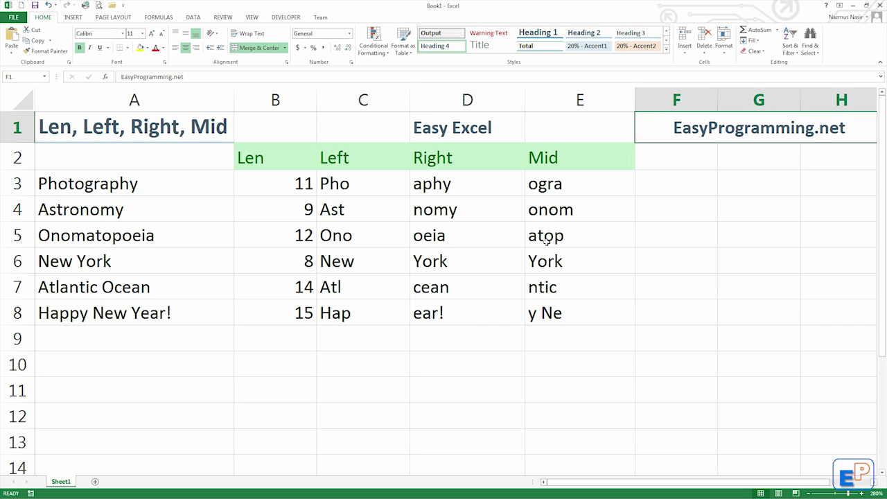
click(663, 430)
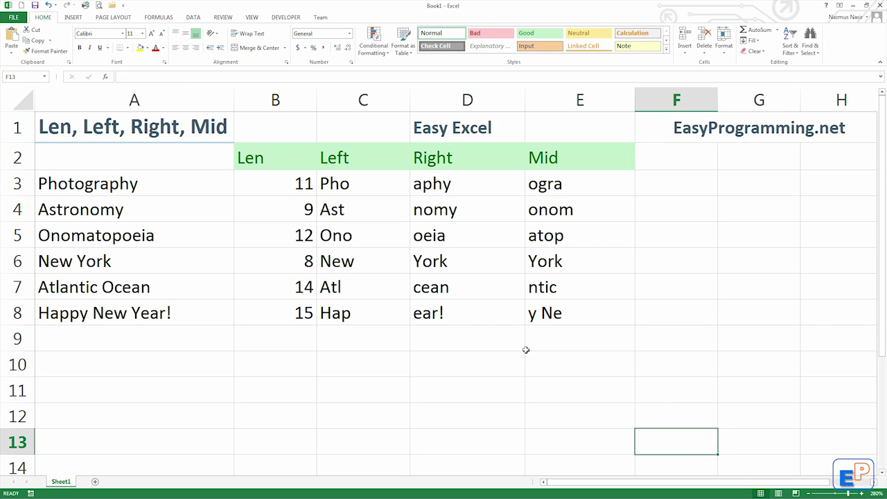